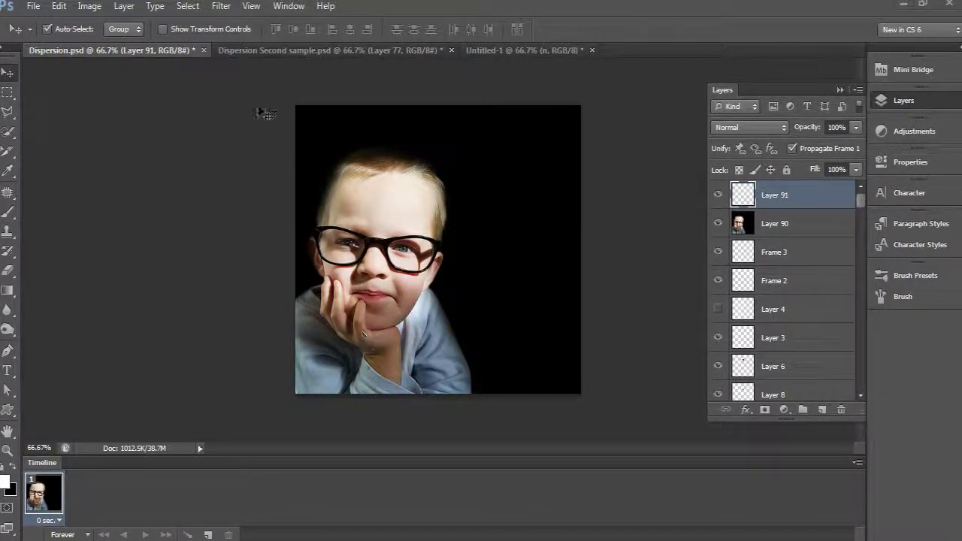
Switch to the Dispersion Second sample tab, then to the Untitled-1 grid document.
left_click(239, 56)
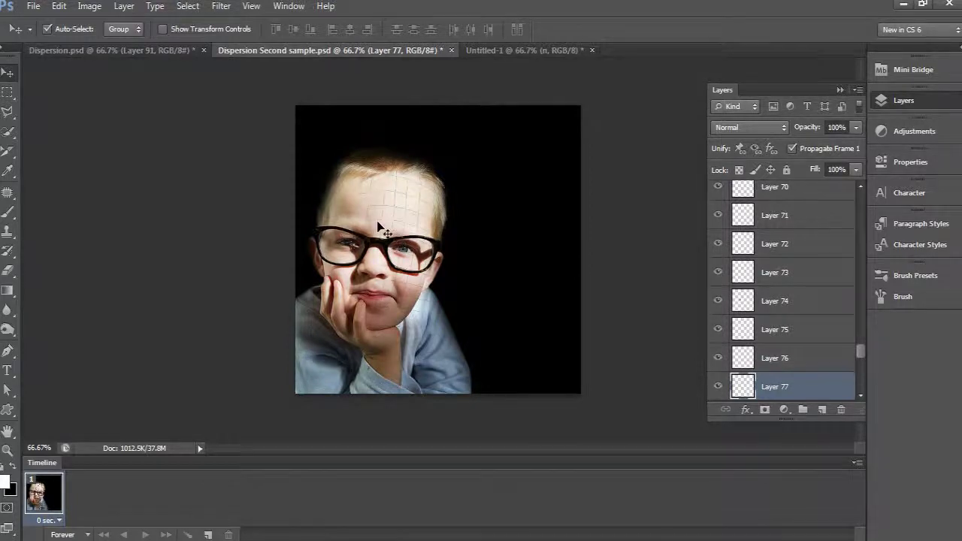
left_click(501, 51)
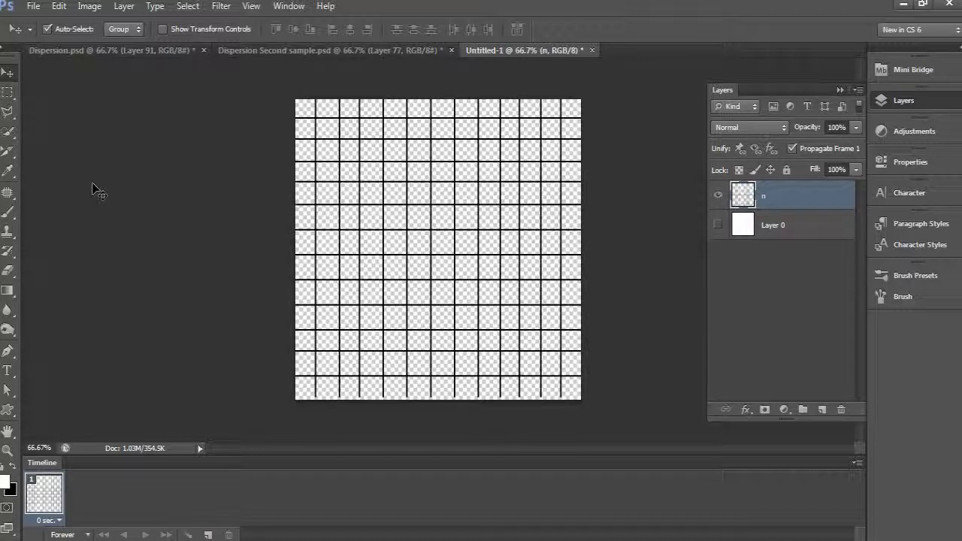
Pick the Rectangular Marquee, return to the Move tool, and switch to Dispersion.psd.
left_click_drag(8, 91, 79, 91)
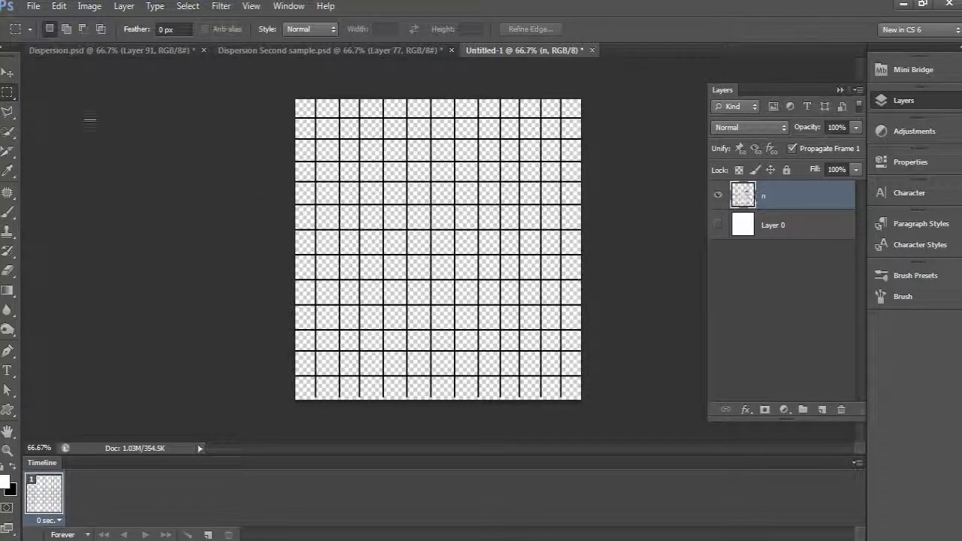
left_click(10, 74)
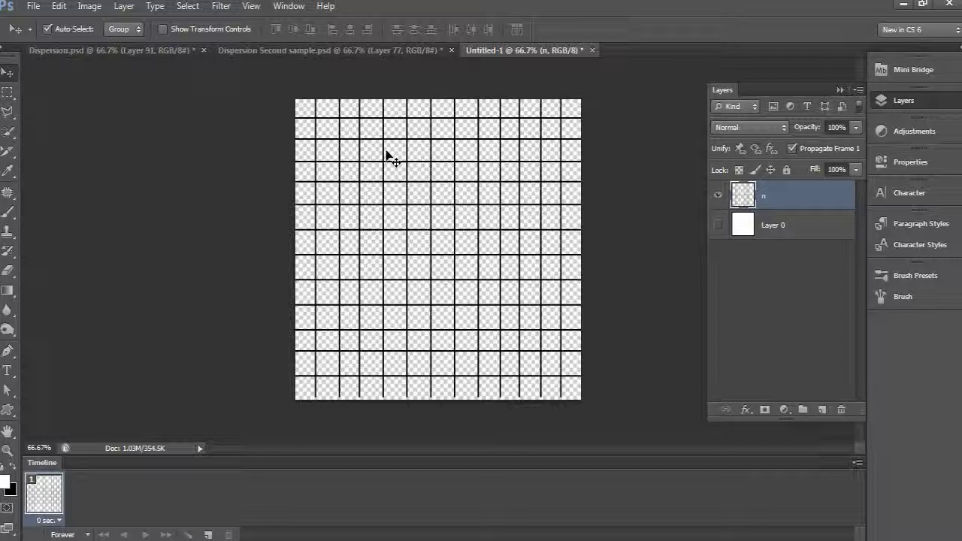
left_click(79, 54)
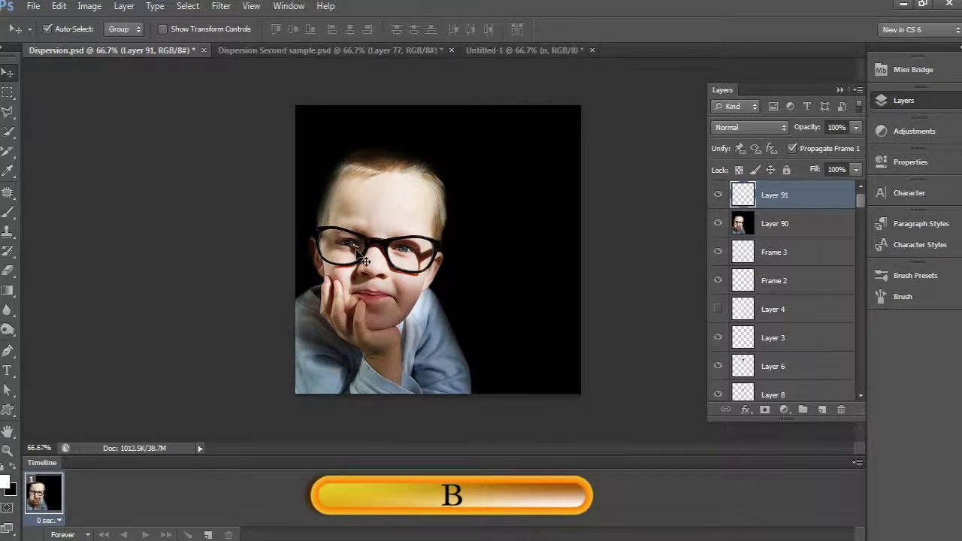
Stamp the white grid brush over the portrait on Layer 91 and start a Warp on it.
key("b")
left_click(386, 277)
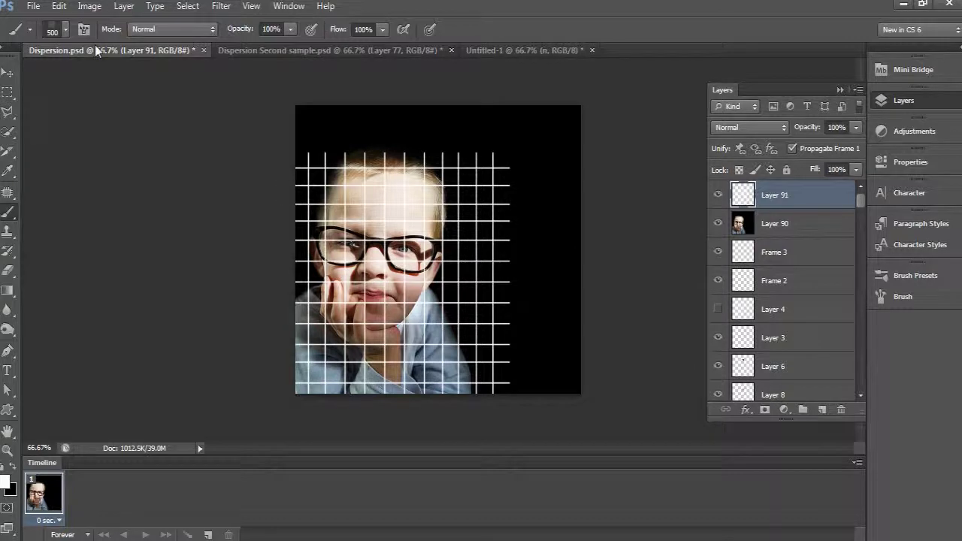
left_click(60, 7)
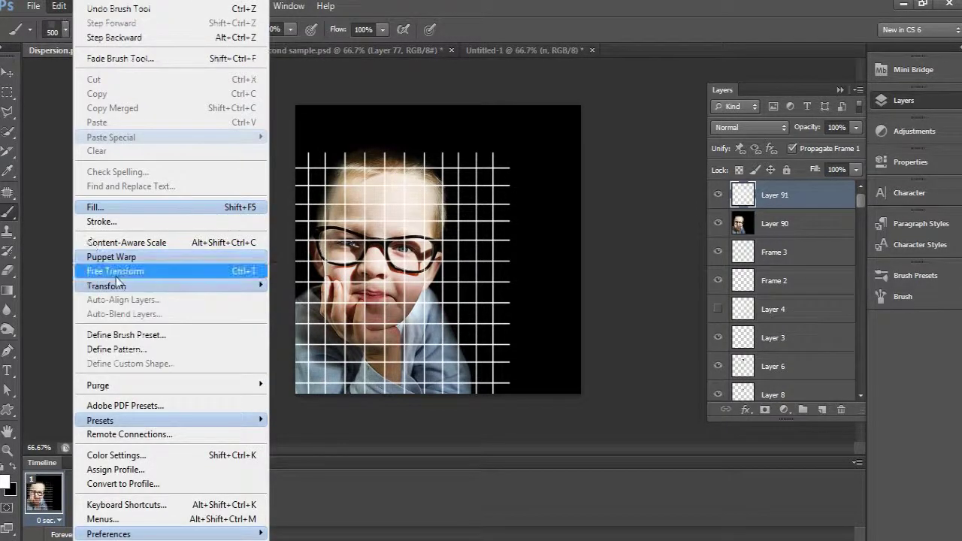
mouse_move(117, 289)
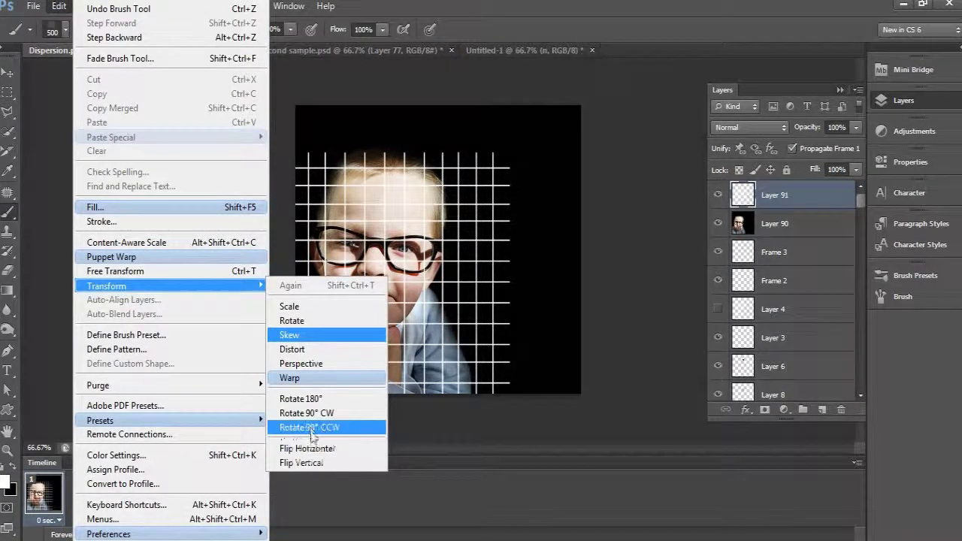
left_click(301, 379)
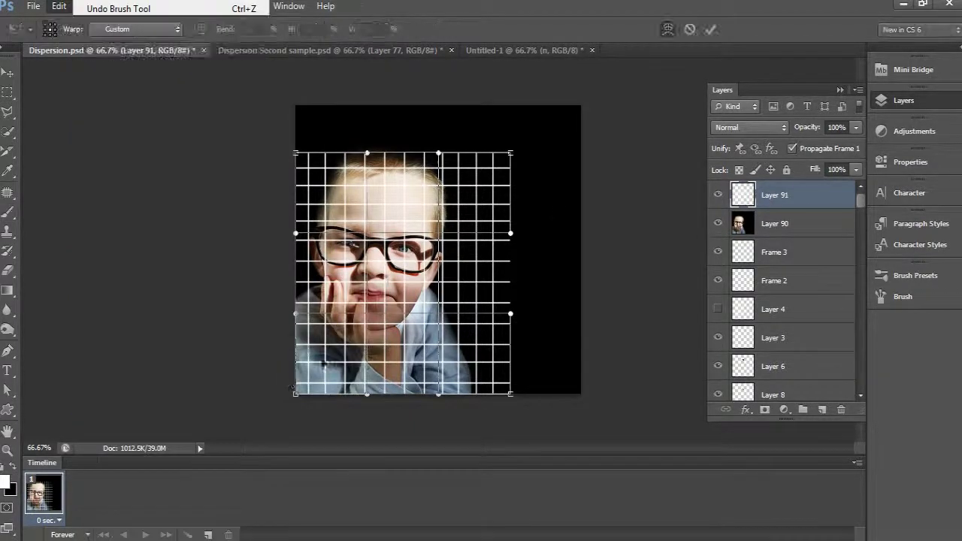
Pull the warp corners and curves inward so the grid bulges around the face, then apply.
left_click_drag(511, 154, 454, 171)
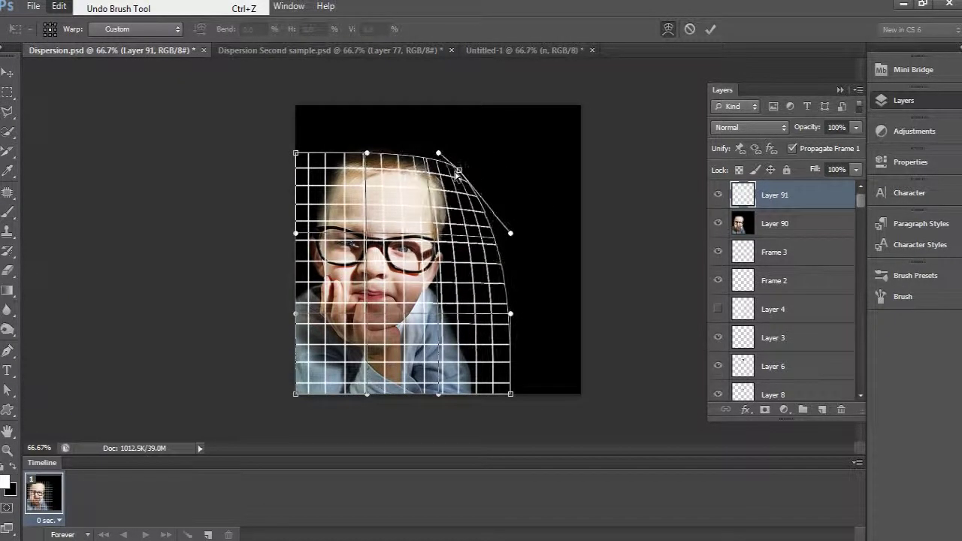
left_click_drag(511, 394, 467, 401)
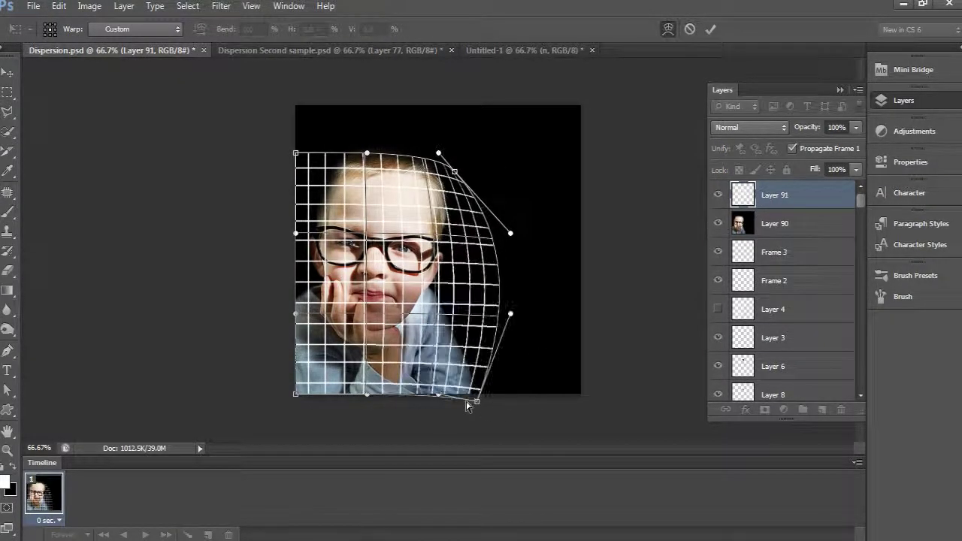
left_click_drag(511, 234, 494, 243)
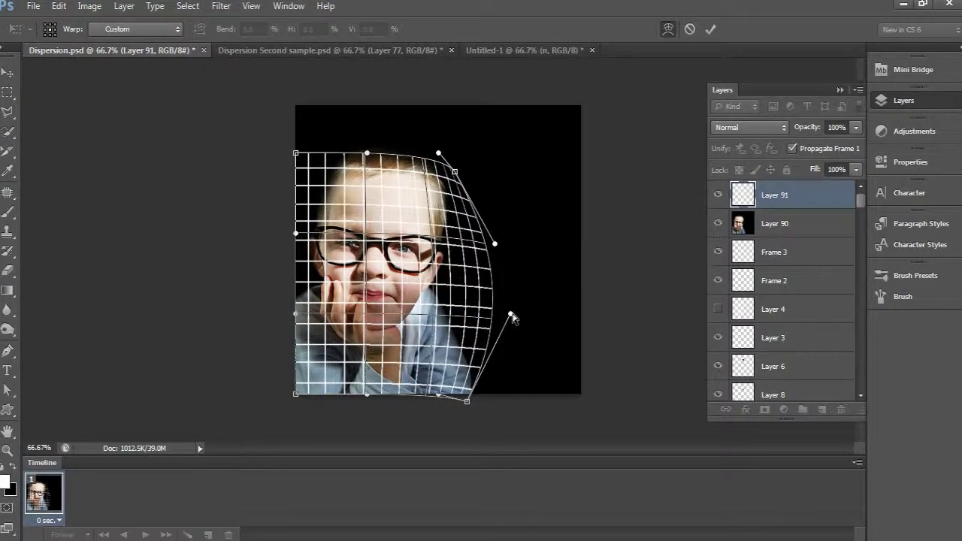
left_click_drag(511, 314, 501, 306)
mouse_move(456, 172)
left_mouse_down()
mouse_move(440, 170)
mouse_move(446, 177)
left_mouse_up()
left_click_drag(297, 156, 333, 167)
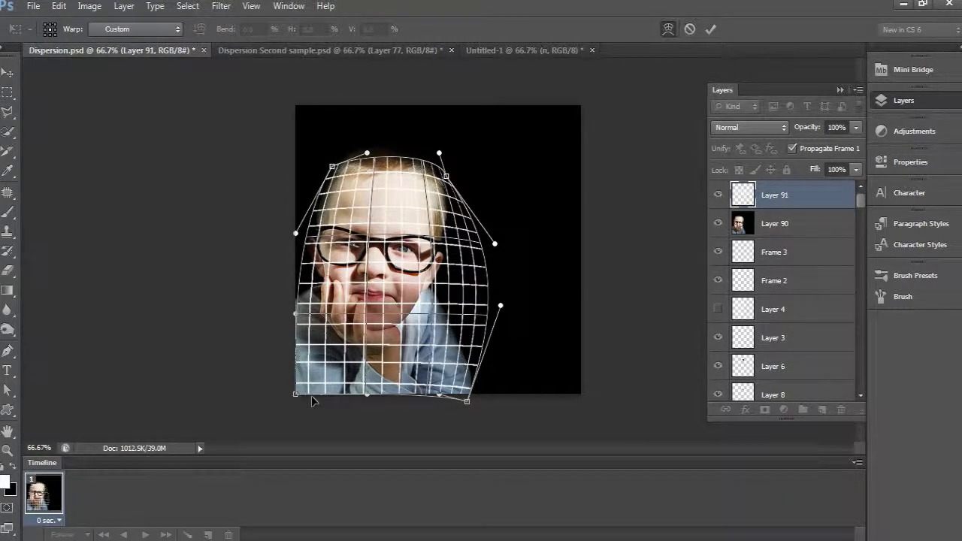
left_click_drag(466, 402, 464, 397)
key("Return")
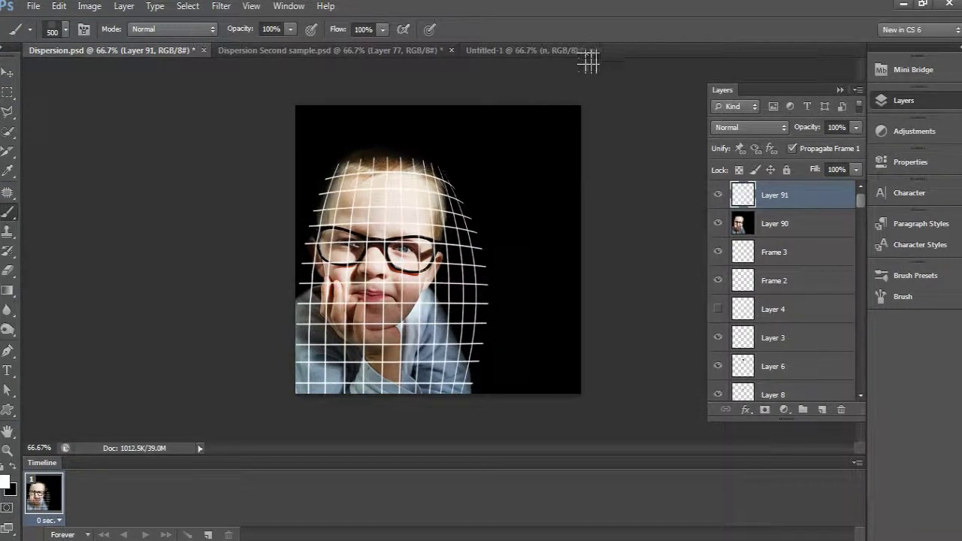
Set Layer 91's warped grid to Soft Light blend mode.
left_click(730, 128)
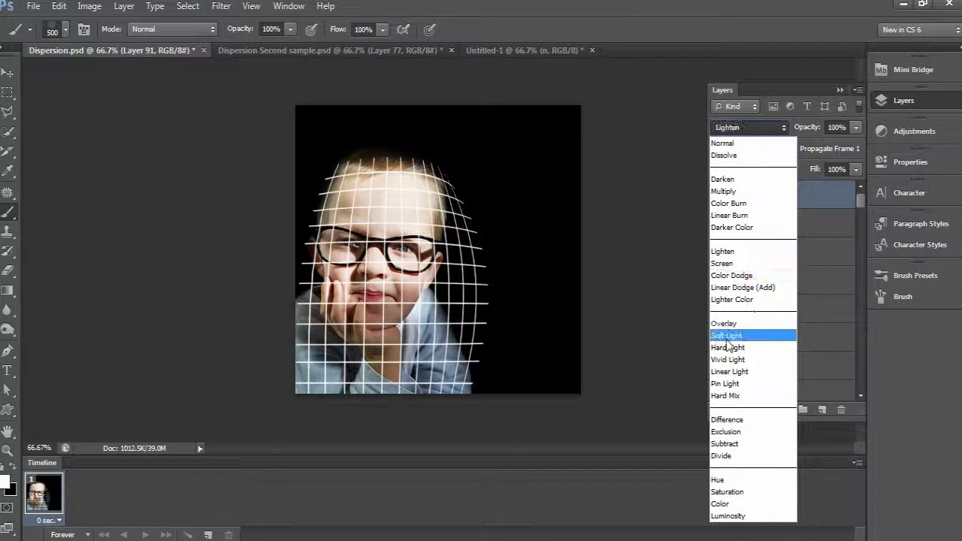
left_click(733, 333)
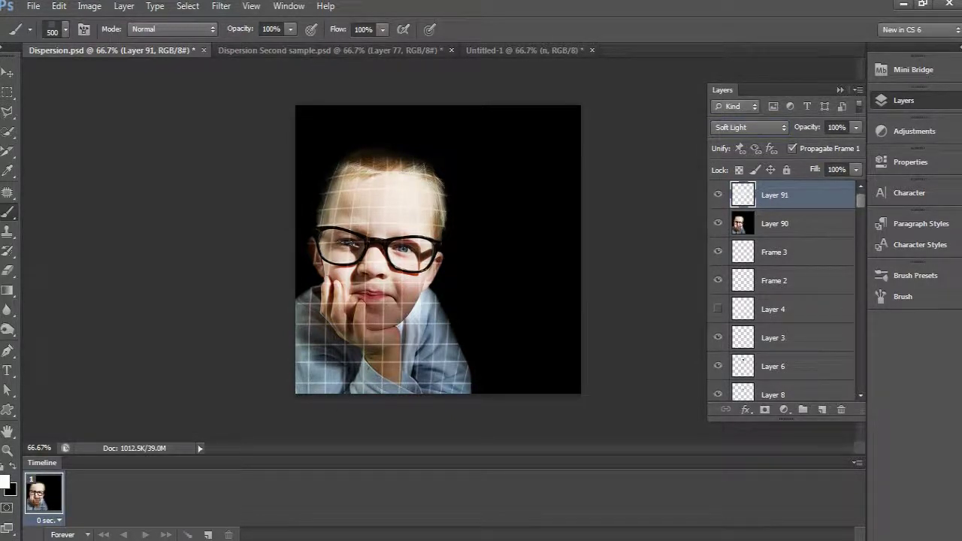
key("v")
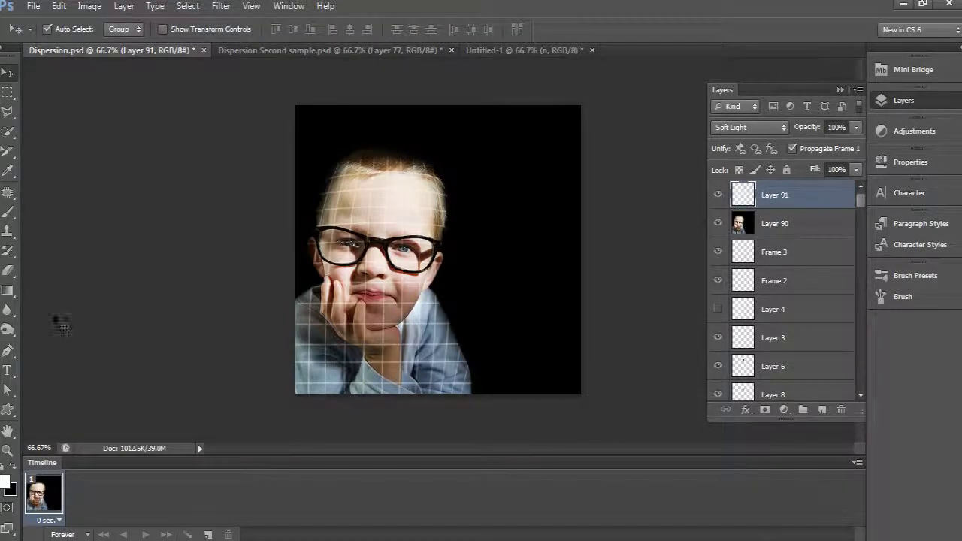
left_click_drag(8, 350, 51, 350)
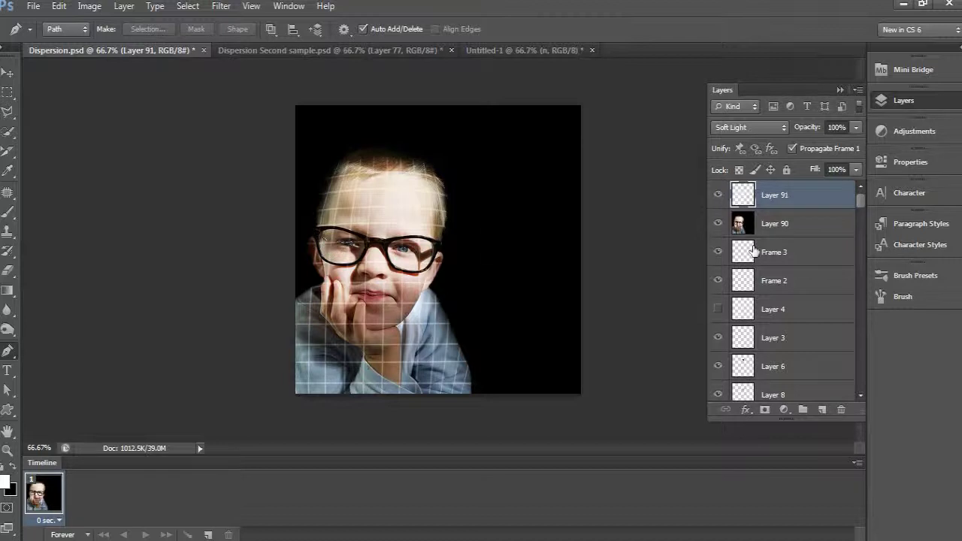
Try a pen path near the glasses, load it as a selection, then show Dispersion Second sample.
left_click(419, 225)
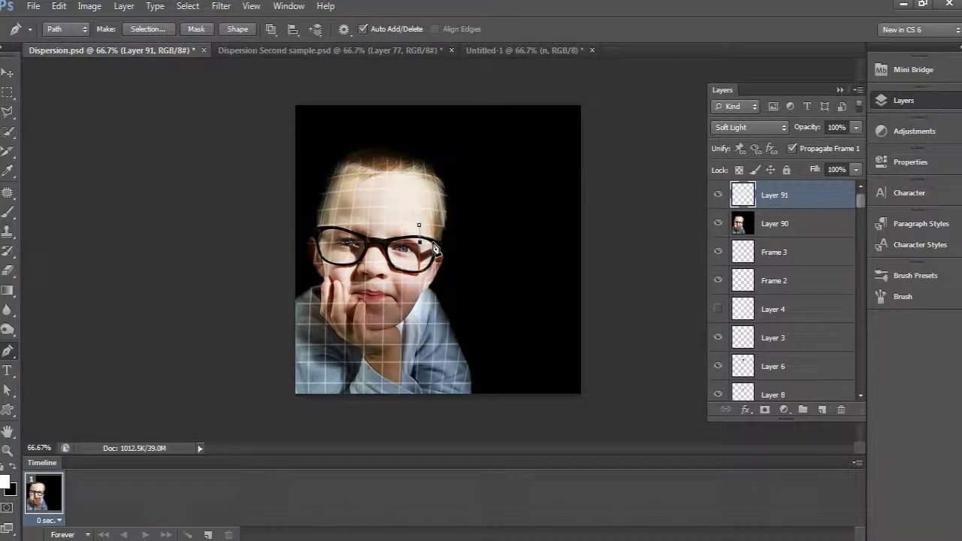
key("ctrl+z")
key("ctrl+z")
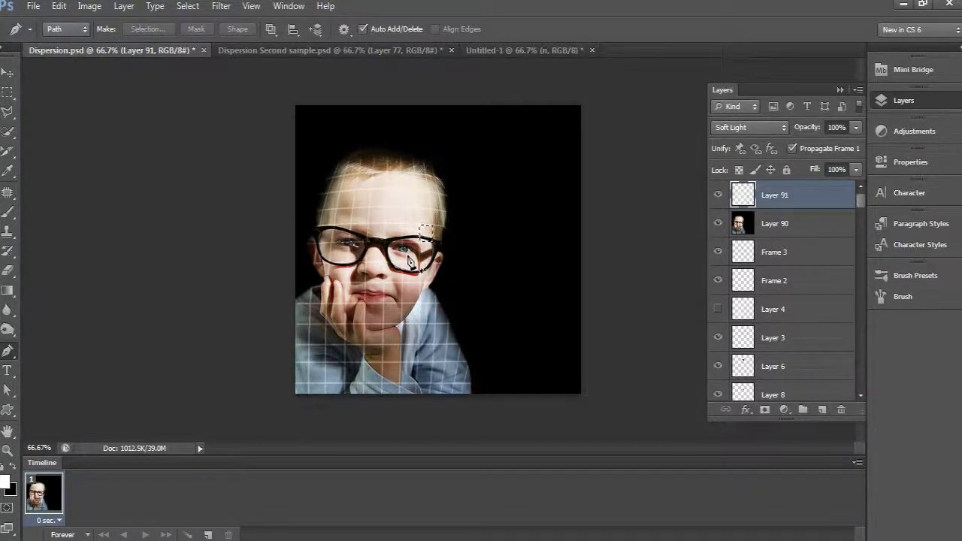
key("ctrl+Return")
left_click(276, 53)
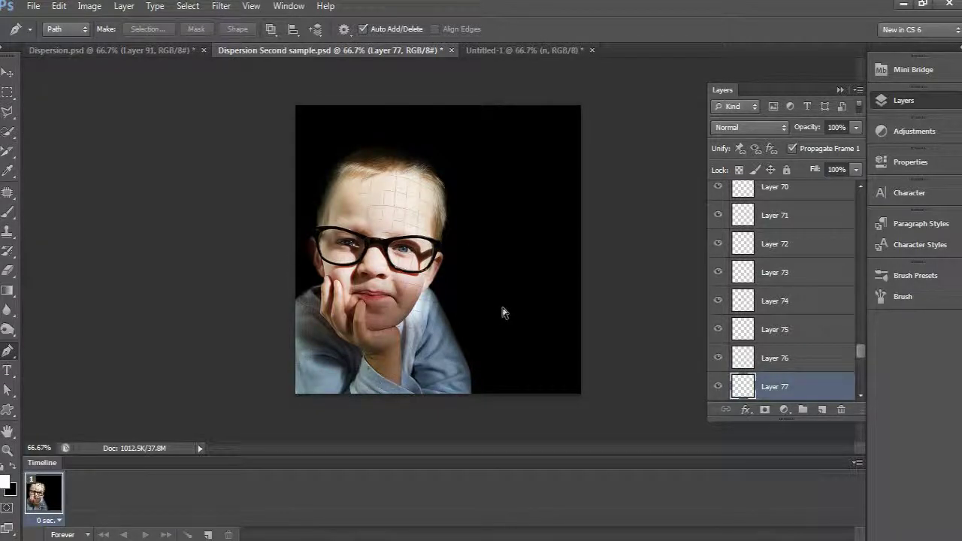
Widen the canvas to 1500 pixels anchored middle-left and fill the new area with black.
key("ctrl+alt+c")
left_click(446, 274)
left_click(511, 197)
left_click(516, 218)
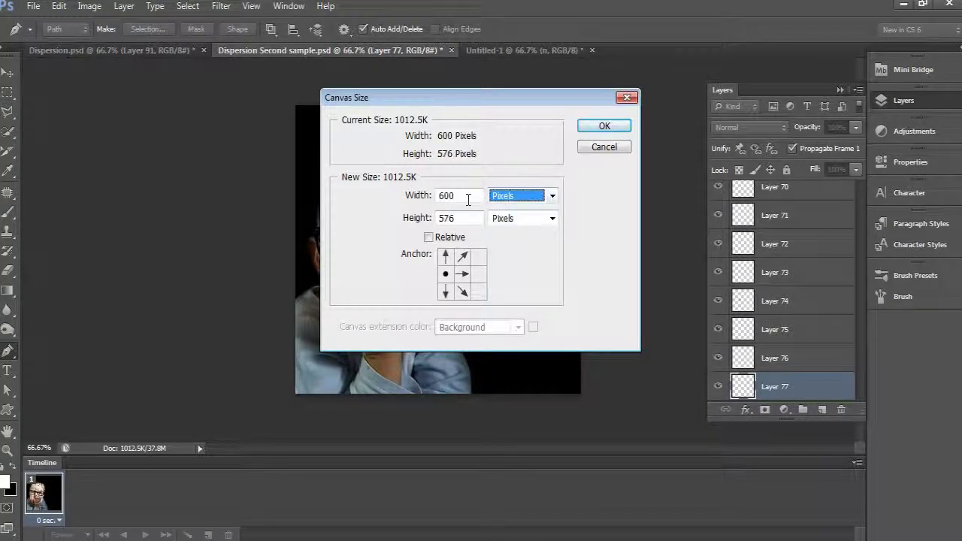
double_click(467, 197)
type("1")
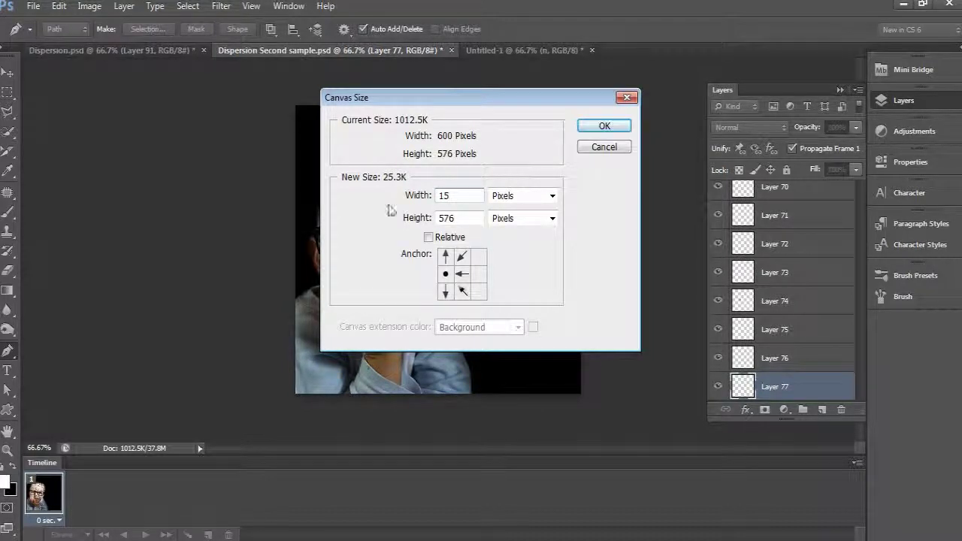
type("500")
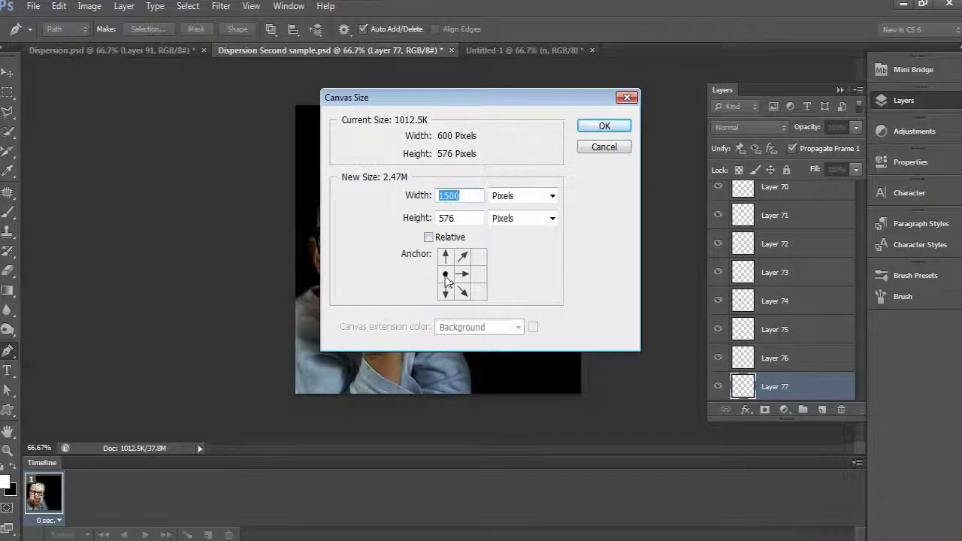
left_click(605, 125)
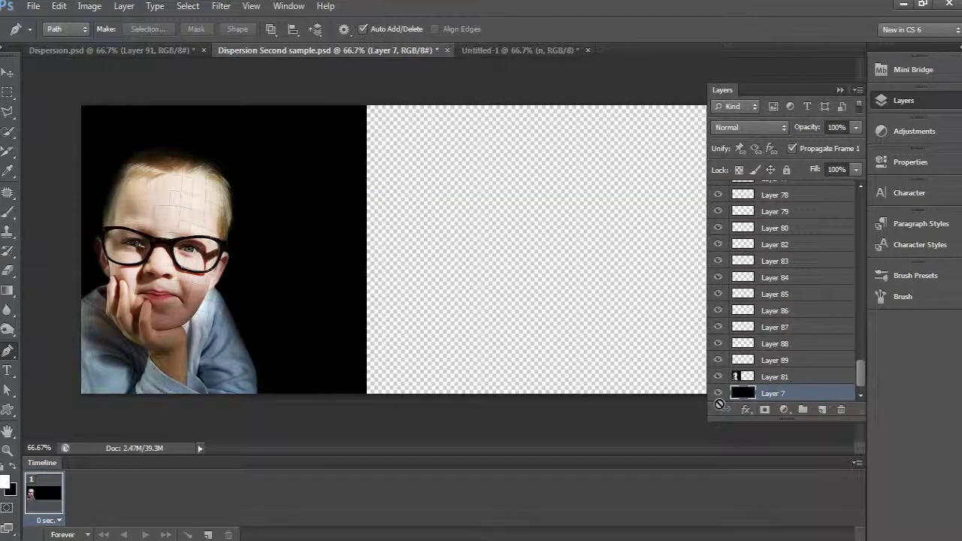
key("ctrl+BackSpace")
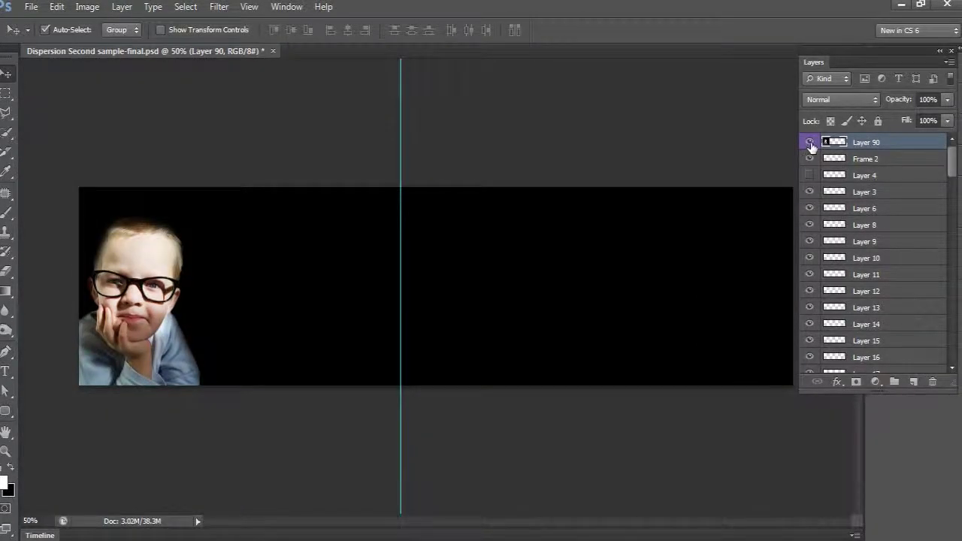
Set the animation's looping option to Forever.
left_click(41, 535)
left_click(61, 535)
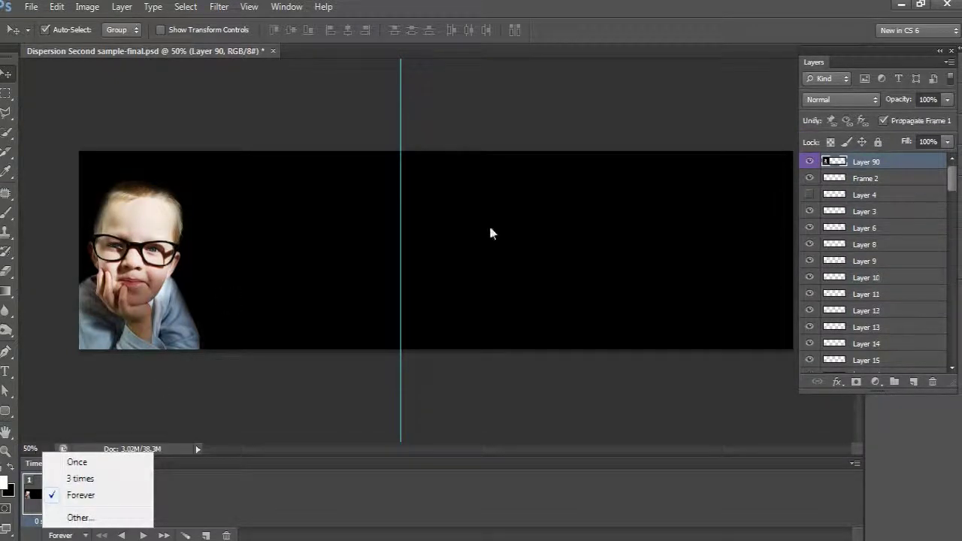
left_click(213, 404)
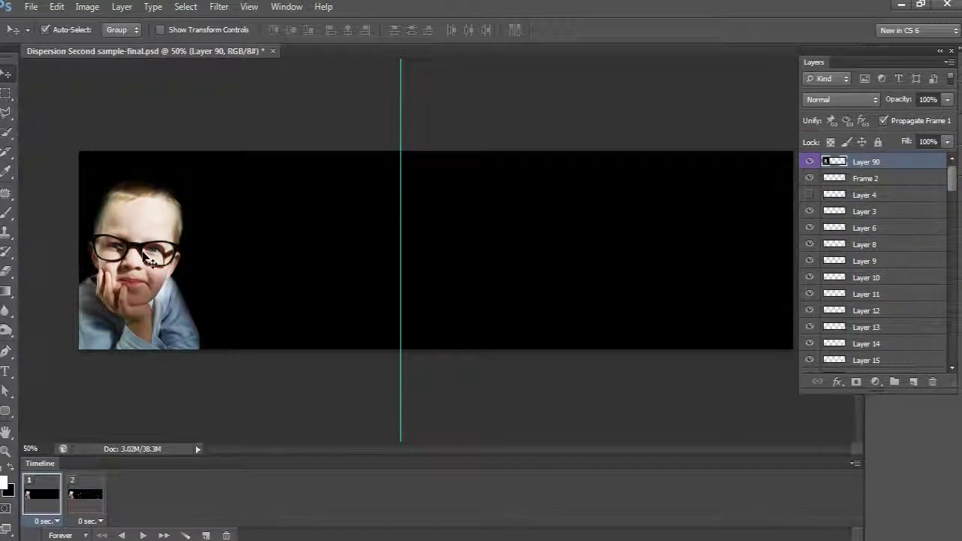
Compare intact frame 1 with dispersed frame 2, then select both and open Tween.
left_click(810, 162)
left_click(809, 163)
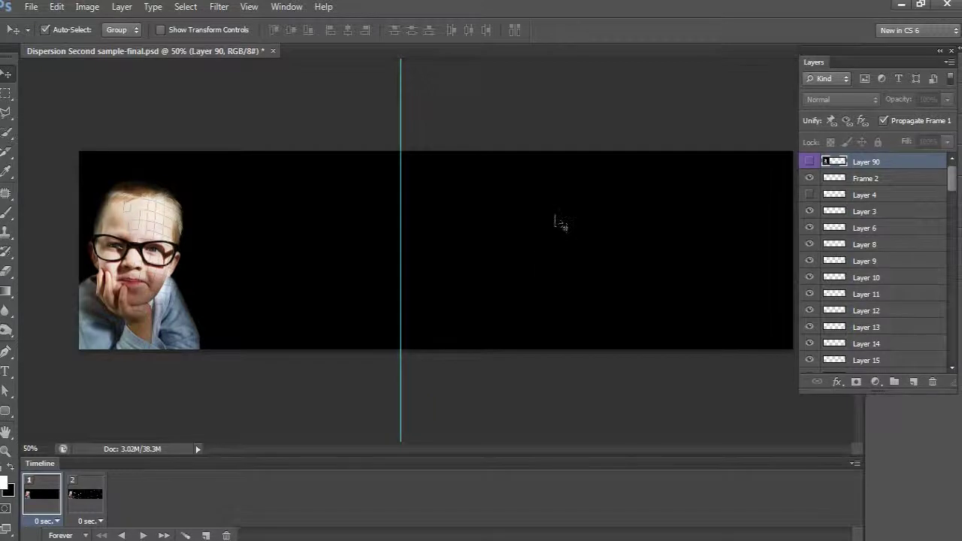
left_click(85, 496)
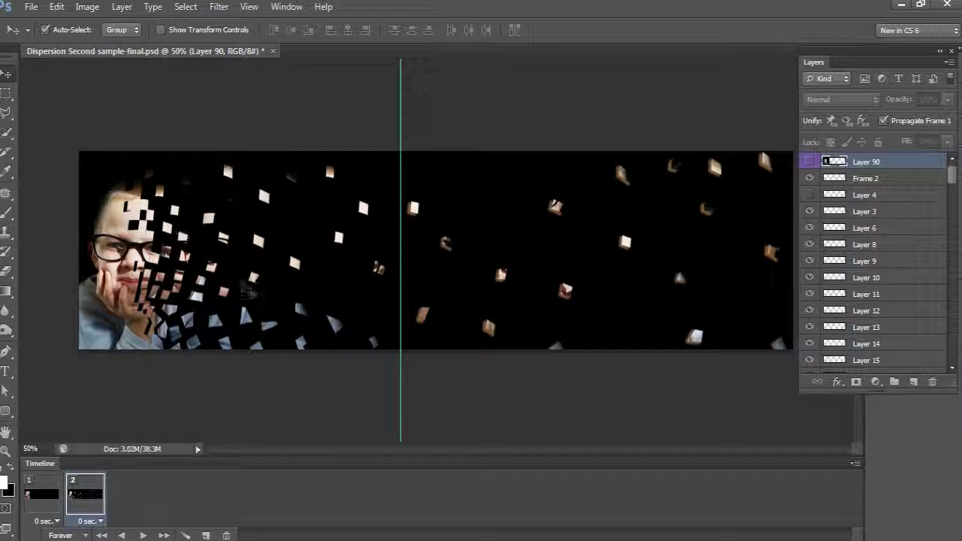
left_click(43, 496)
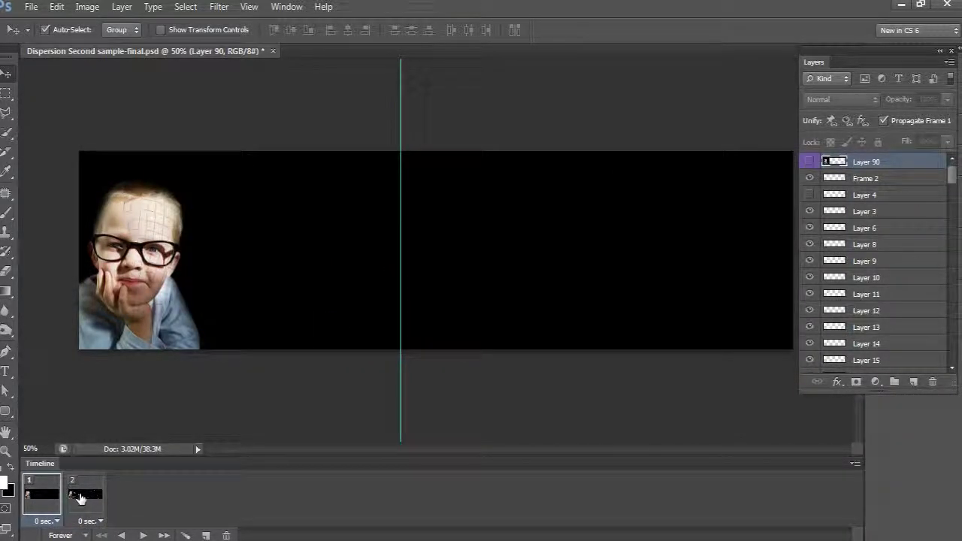
left_click(80, 500)
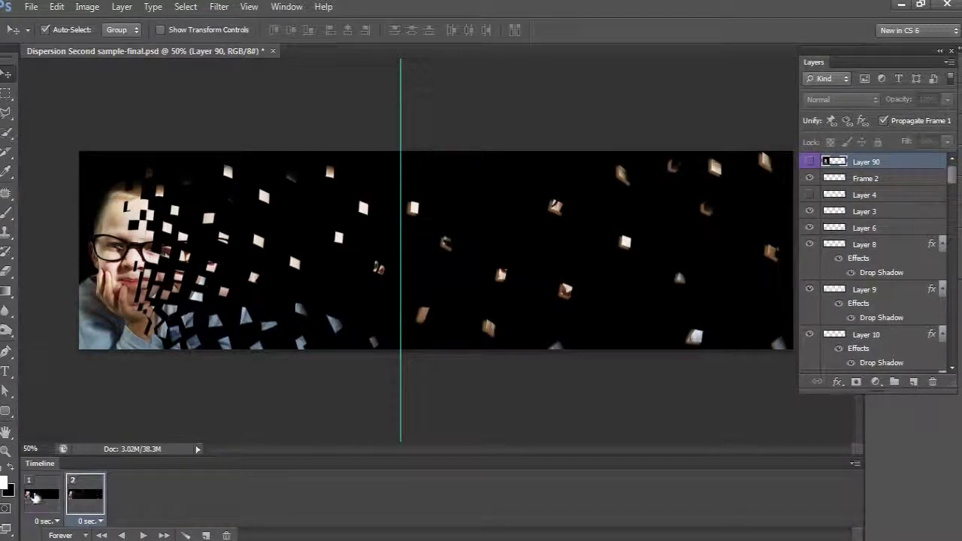
left_click(45, 499)
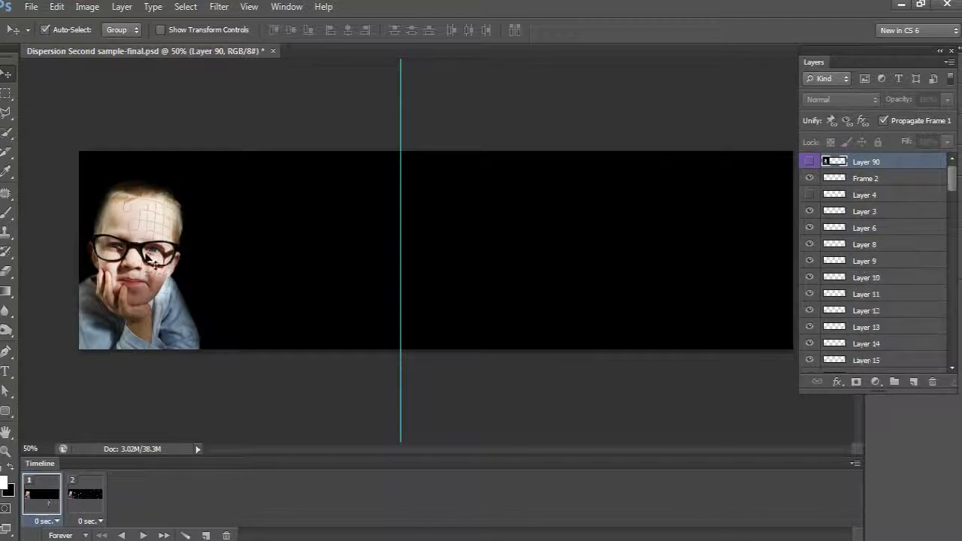
left_click(810, 162)
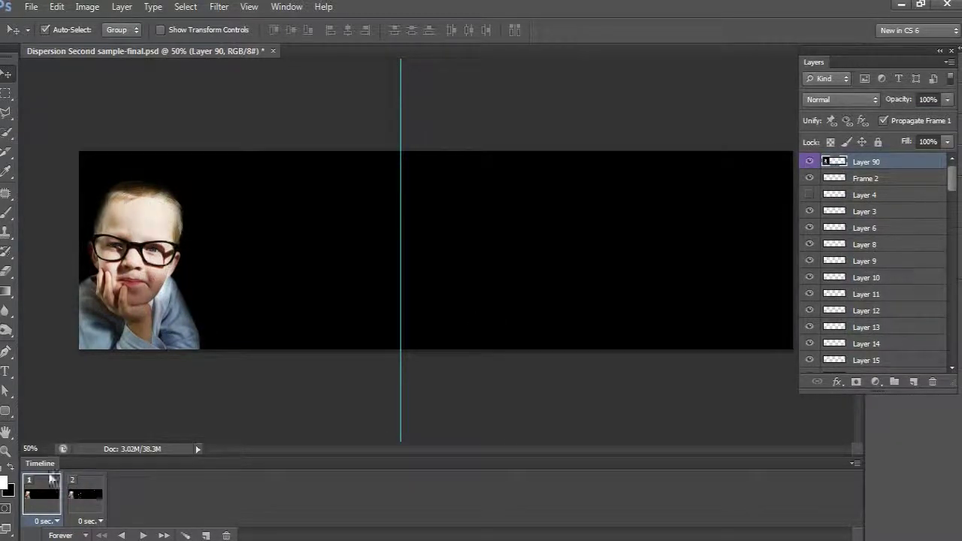
left_click(94, 500, "shift")
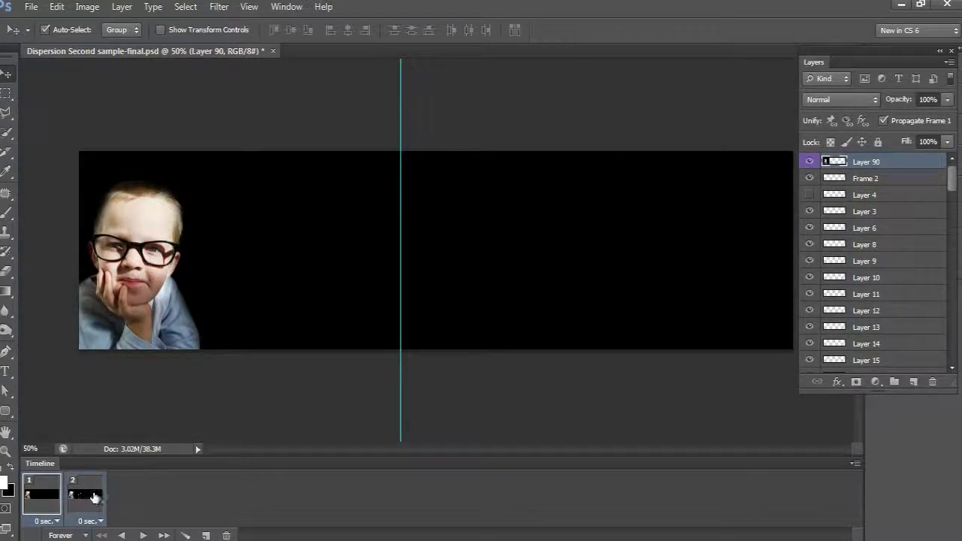
left_click(186, 535)
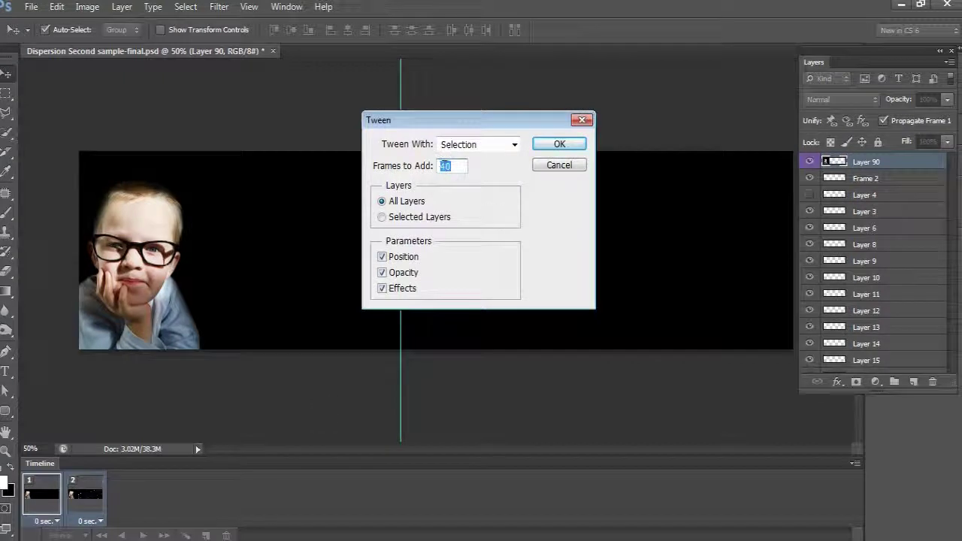
Generate the 40 tween frames and hold frame 1 for 1 second.
left_click(568, 148)
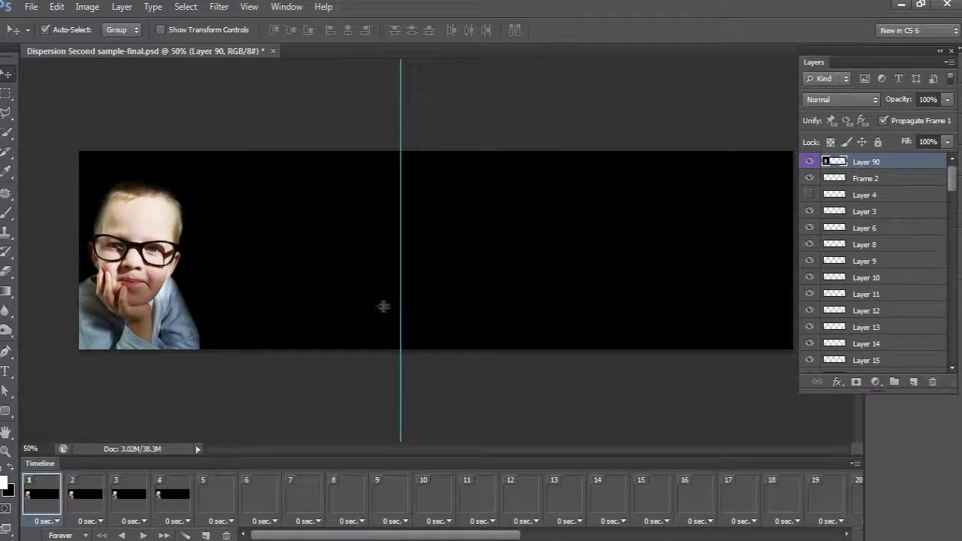
left_click(39, 521)
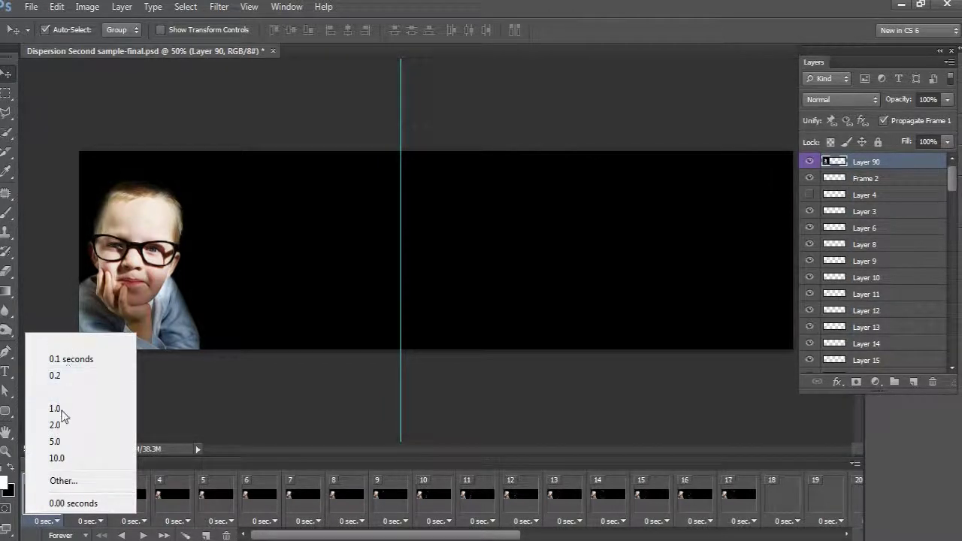
left_click(66, 411)
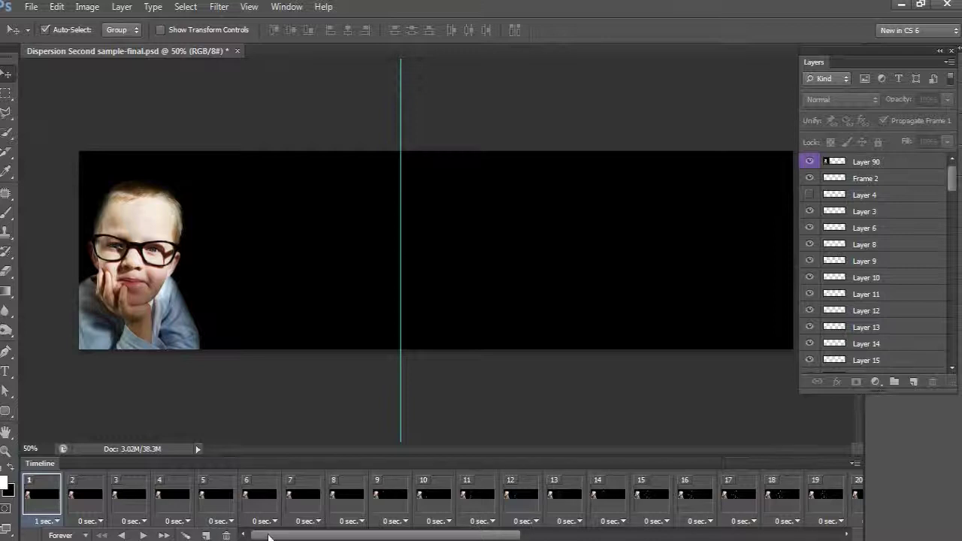
Give the last frame, 42, a 1 second delay.
left_click_drag(269, 536, 571, 537)
left_click(836, 499)
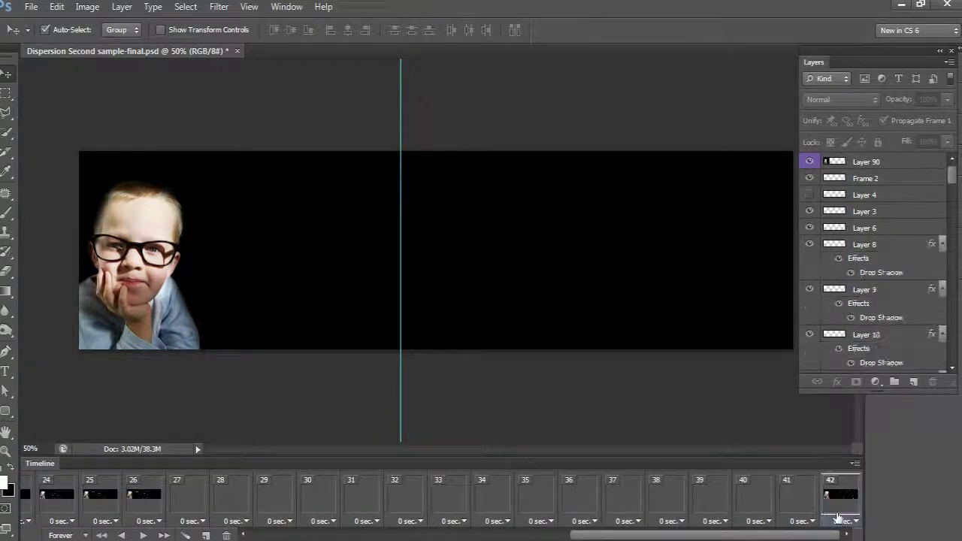
left_click(841, 519)
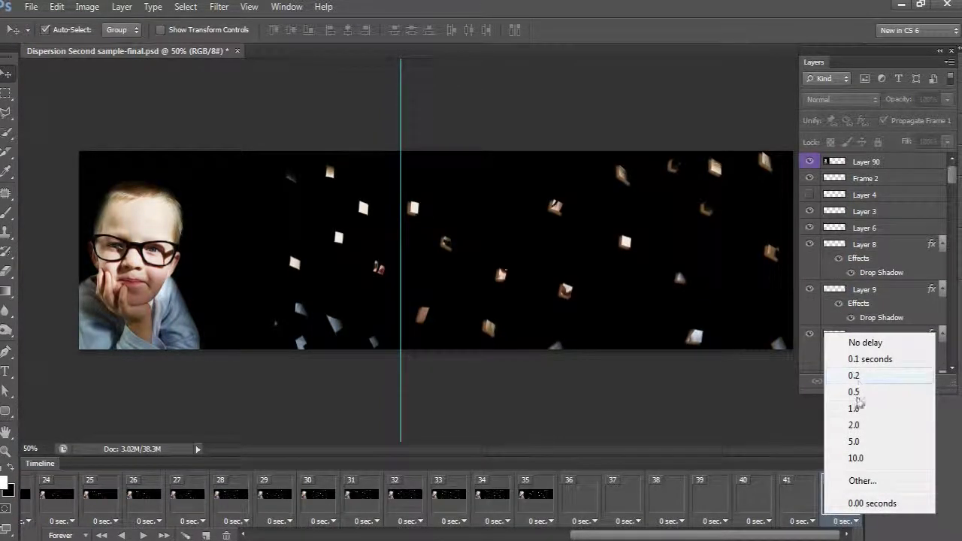
left_click(857, 408)
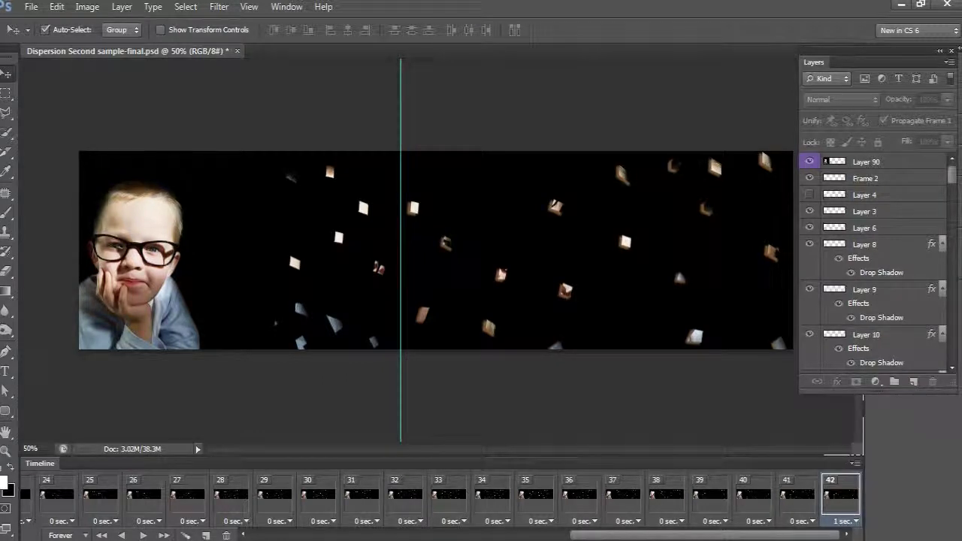
Duplicate the intact first frame and move the copy to the end of the timeline.
left_click_drag(681, 537, 430, 536)
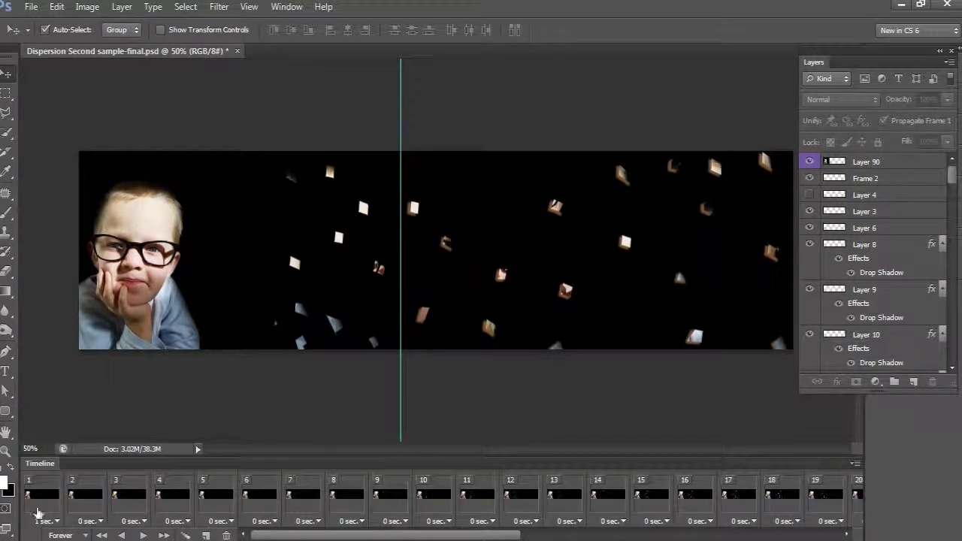
left_click(56, 497)
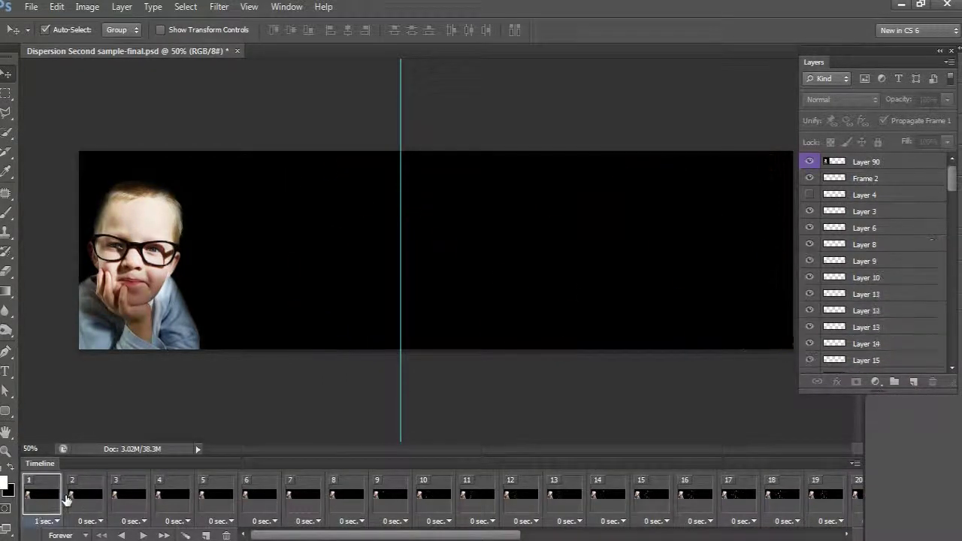
left_click(206, 536)
mouse_move(231, 499)
left_mouse_down()
mouse_move(597, 492)
mouse_move(861, 505)
left_mouse_up()
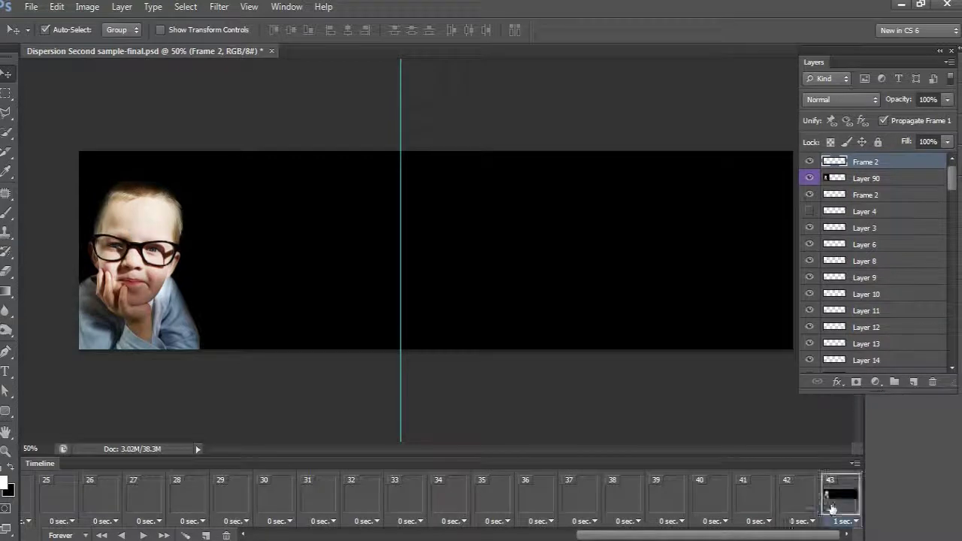
Duplicate scattered frame 42, set frames 43 and 44 to no delay, and open Tween.
left_click(787, 512)
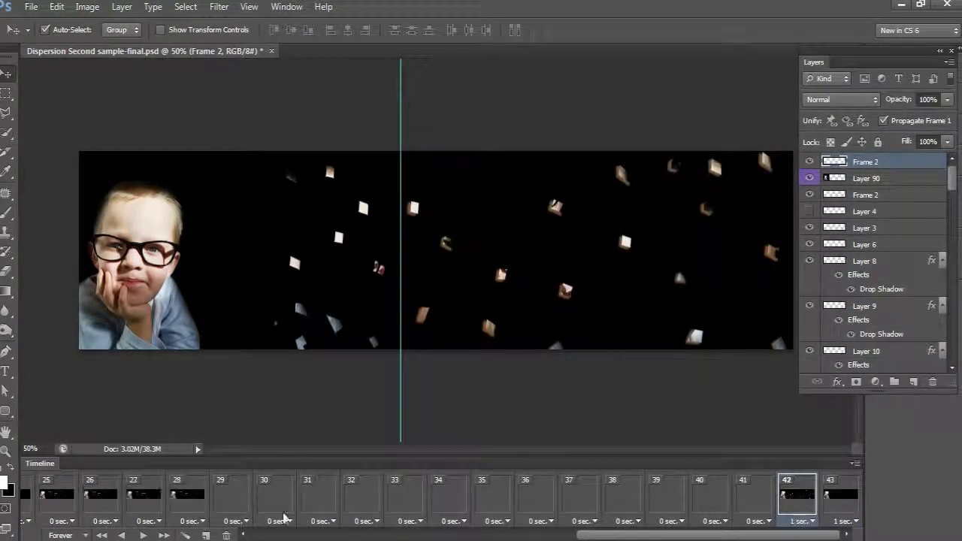
left_click(206, 534)
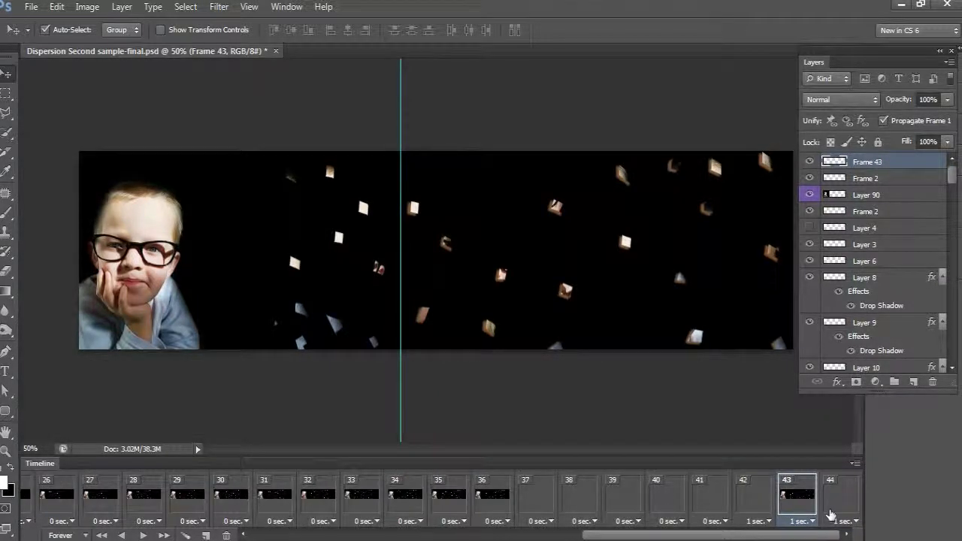
left_click(829, 508)
left_click(801, 509)
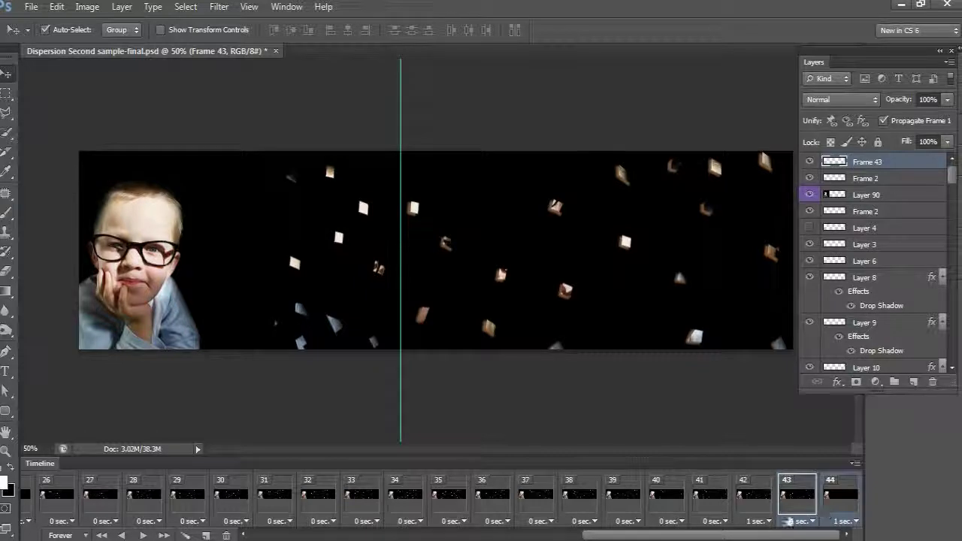
left_click(795, 521)
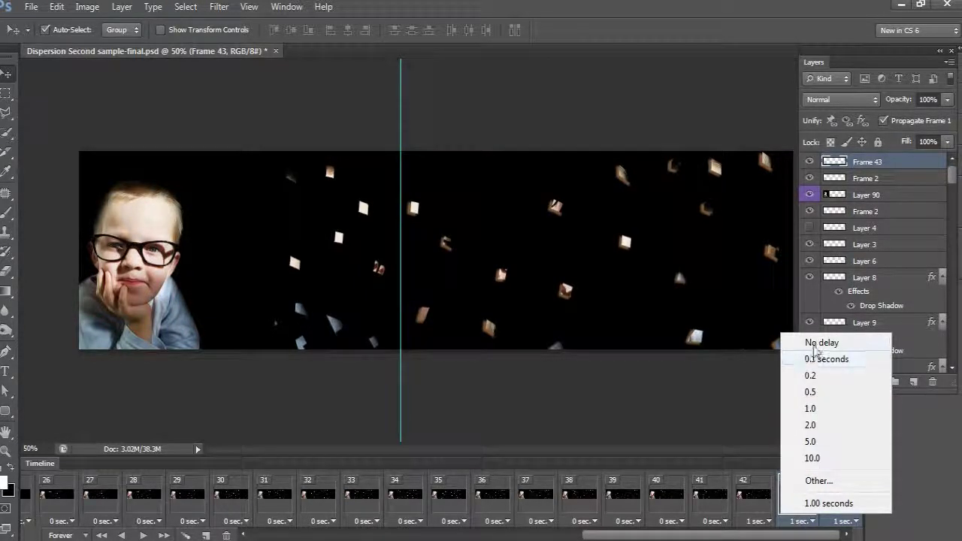
left_click(814, 345)
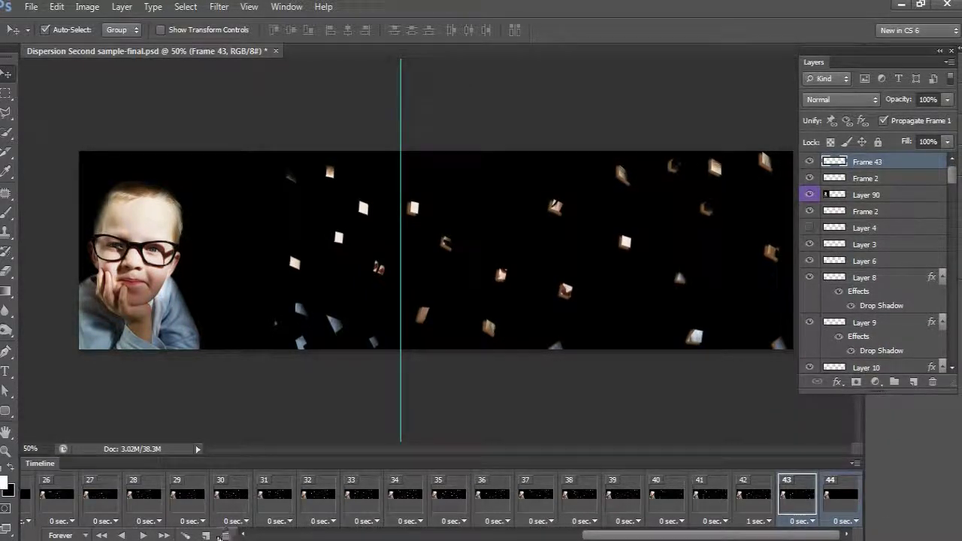
left_click(185, 535)
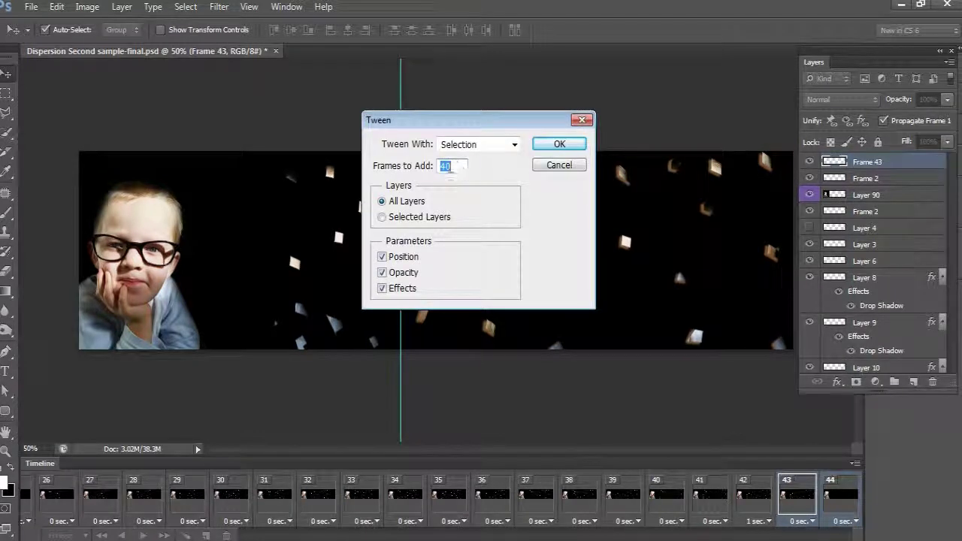
left_click(560, 144)
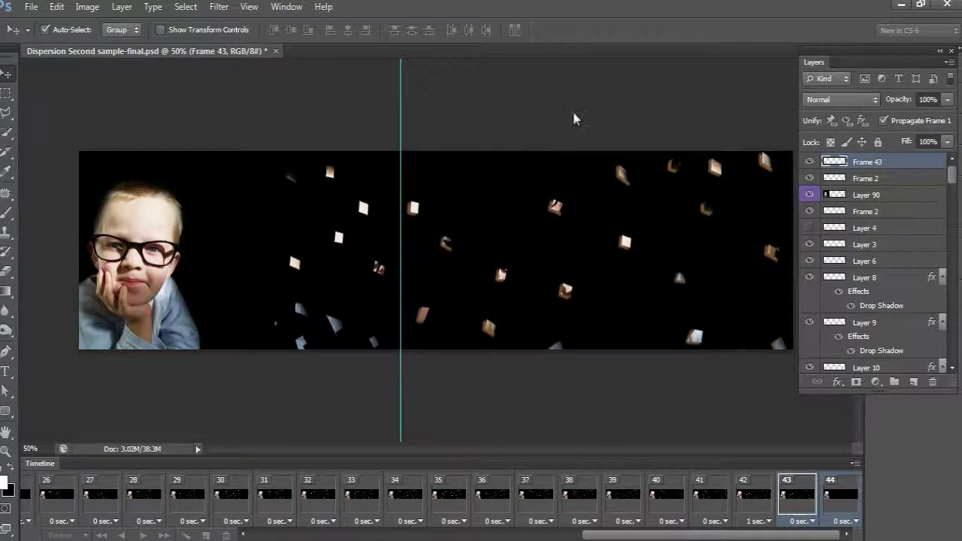
left_click_drag(529, 536, 600, 537)
left_click(421, 503)
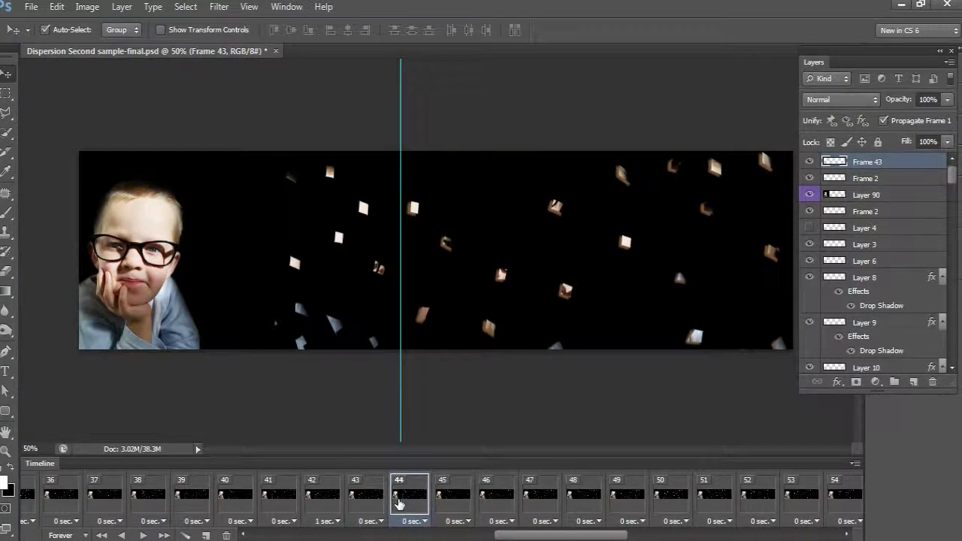
left_click(455, 500)
left_click(500, 500)
left_click(538, 497)
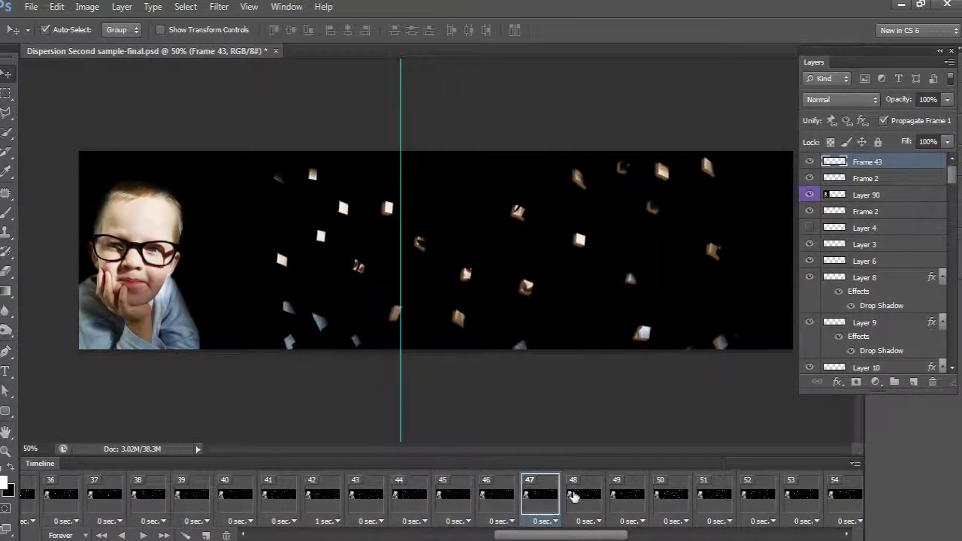
left_click(584, 494)
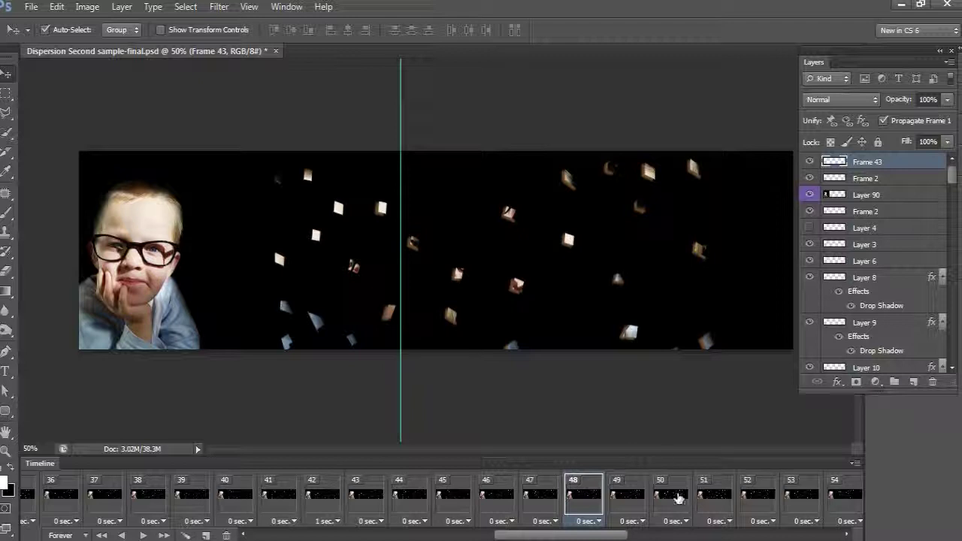
left_click(637, 498)
left_click(672, 498)
left_click(714, 499)
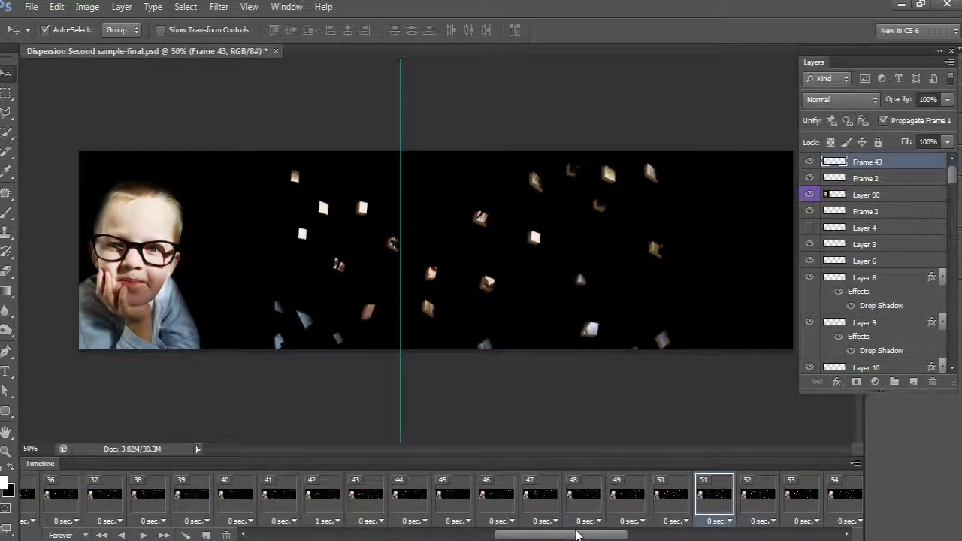
left_click_drag(577, 535, 333, 535)
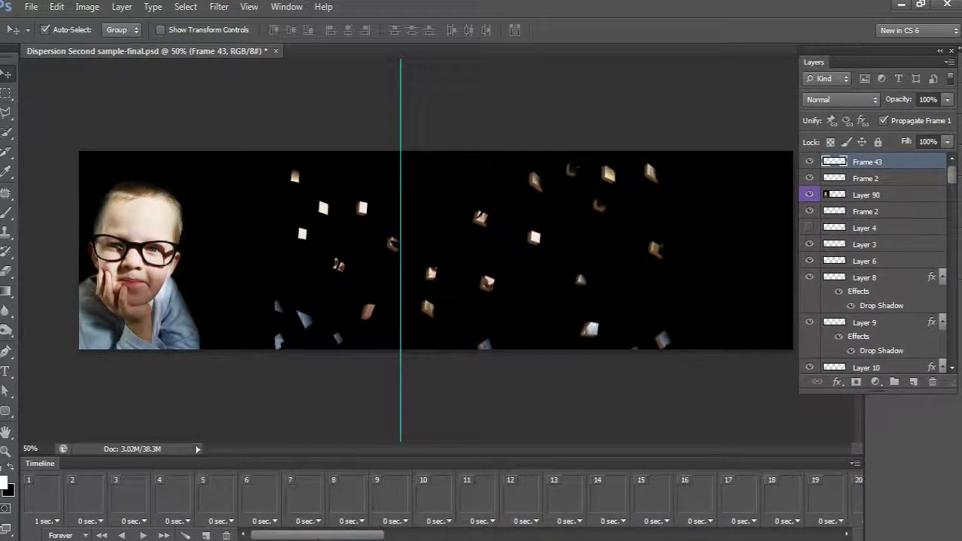
Make Layer 90 active and step through frames 1–4 to check the animation's opening.
left_click(137, 289)
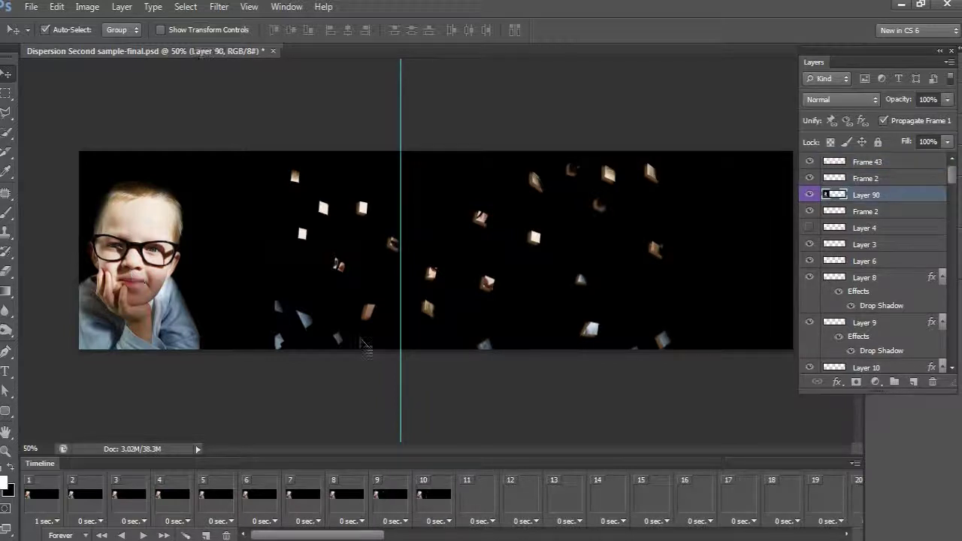
left_click(42, 499)
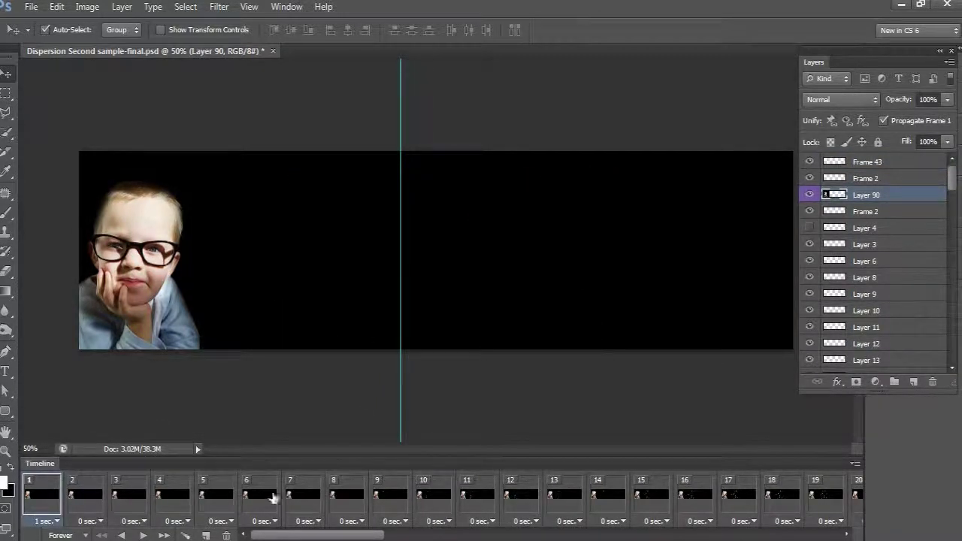
left_click(96, 499)
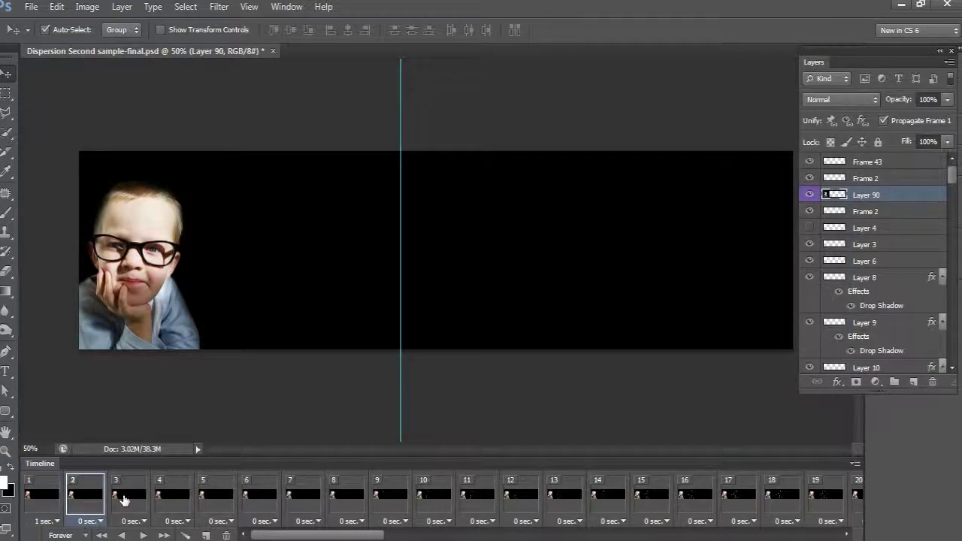
left_click(141, 500)
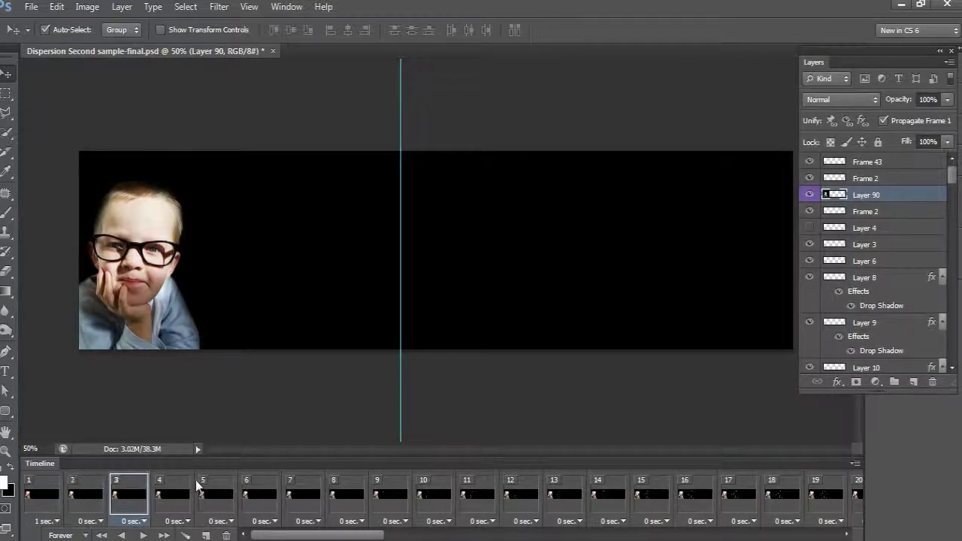
left_click(159, 500)
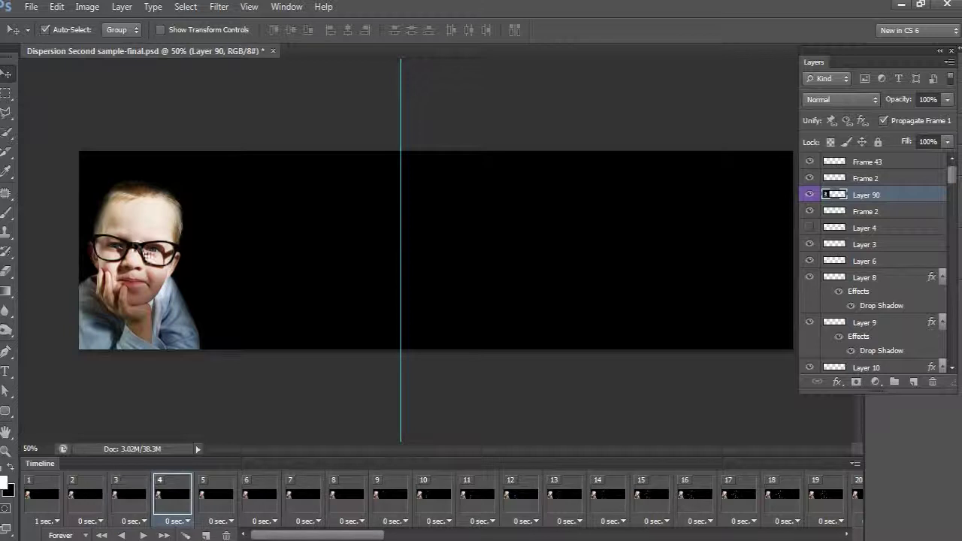
left_click(73, 496)
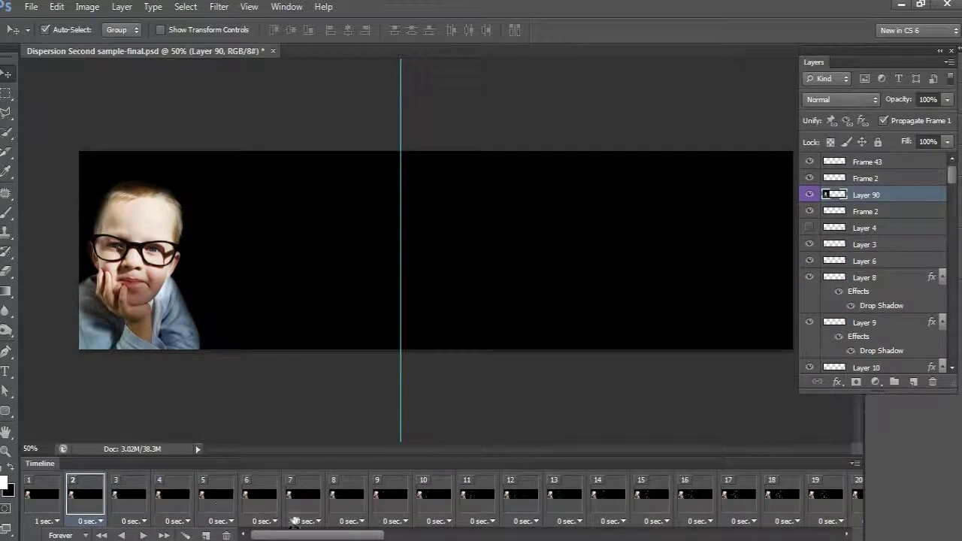
left_click_drag(281, 537, 489, 537)
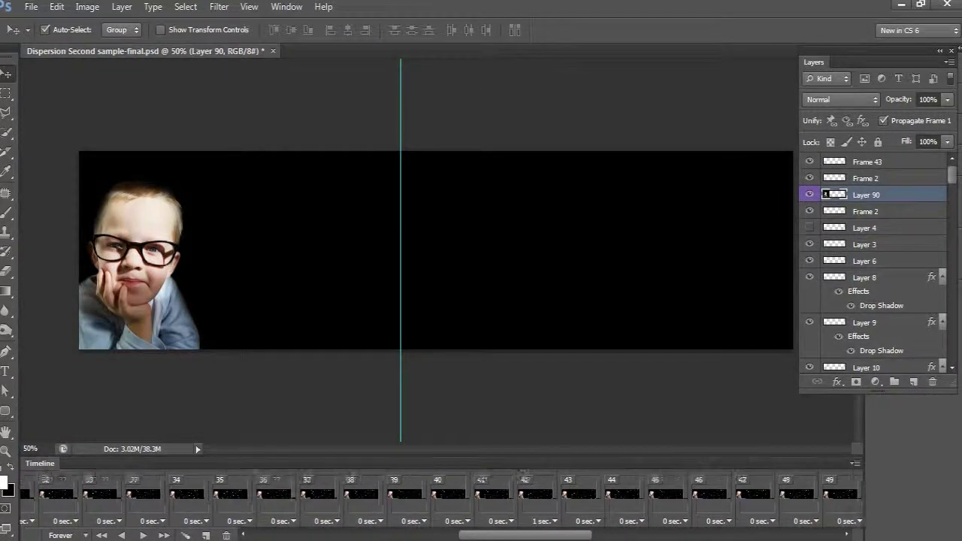
Hide Layer 90's intact boy portrait in frames 31–40.
left_click(461, 504, "shift")
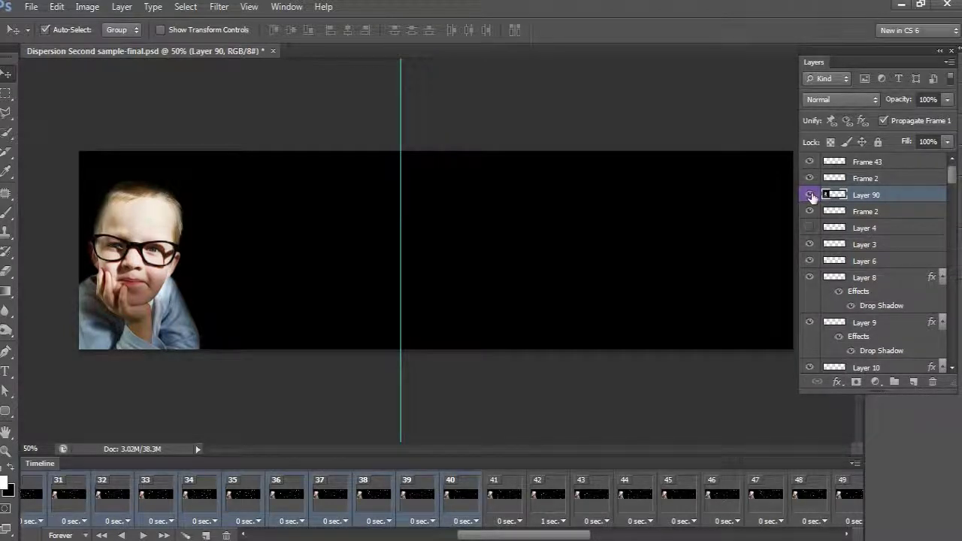
left_click(810, 195)
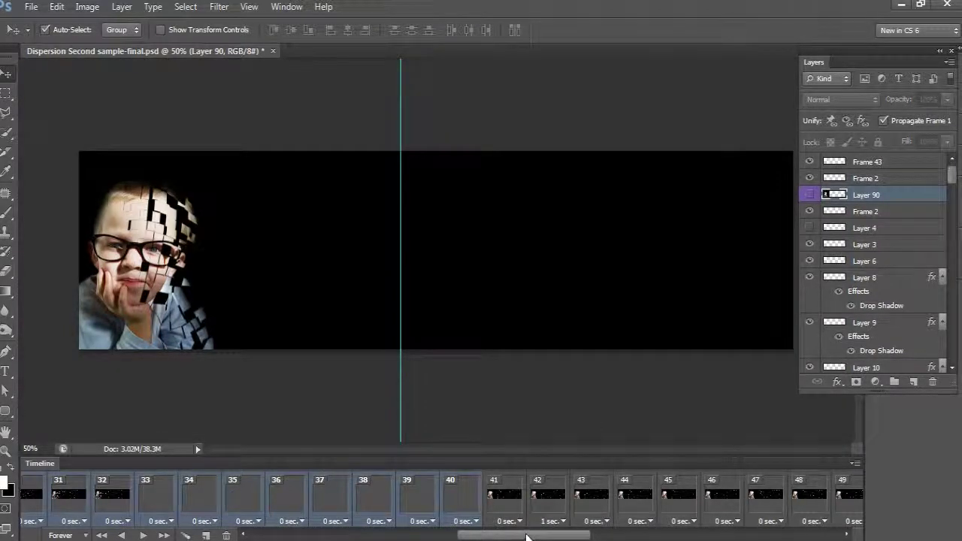
left_click_drag(554, 536, 820, 529)
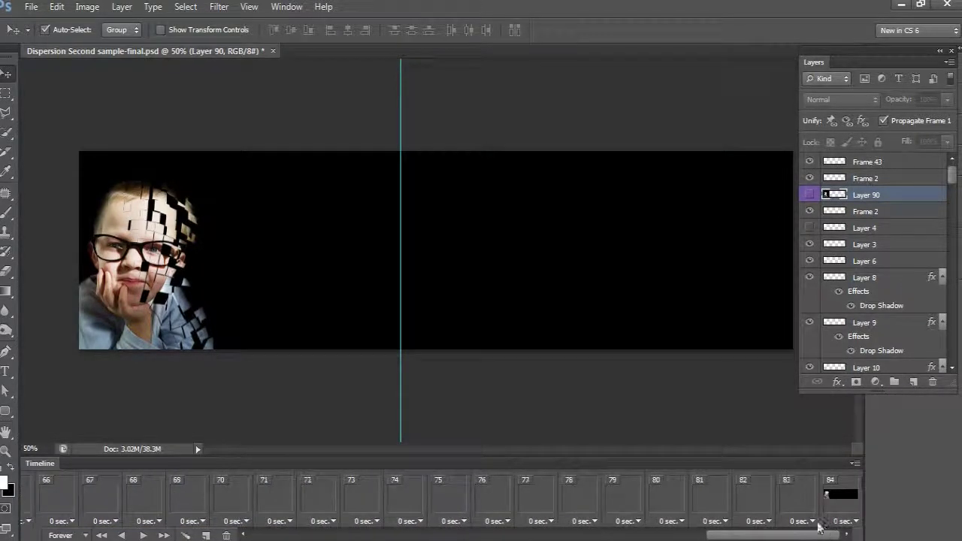
left_click(812, 195)
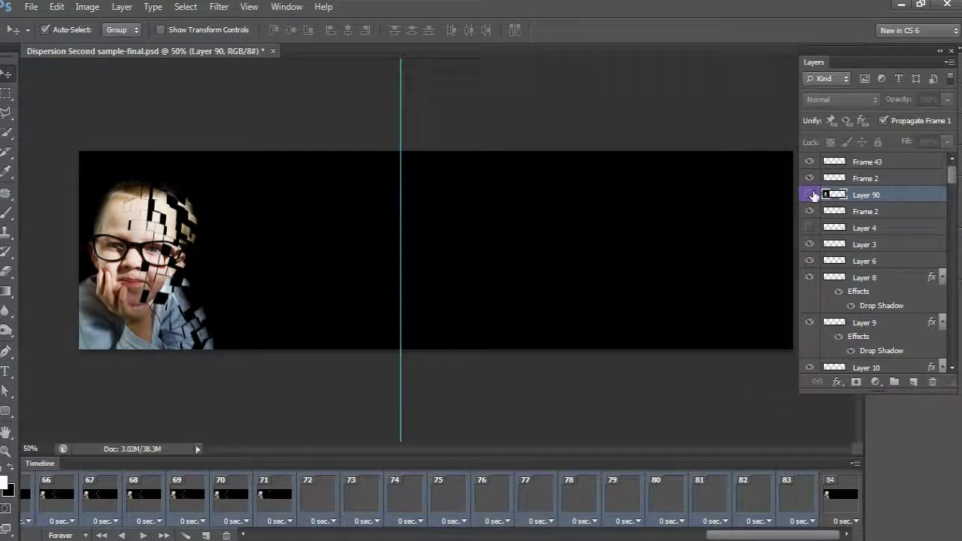
Hide Layer 90 in frames 41–83 as well, then check frame 3 and return to frame 1.
left_click(776, 489)
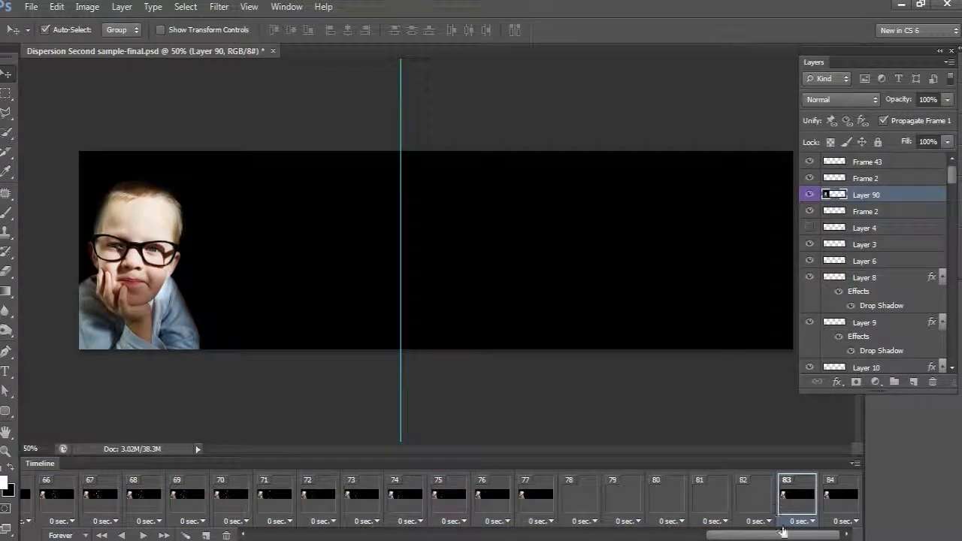
left_click_drag(784, 537, 516, 537)
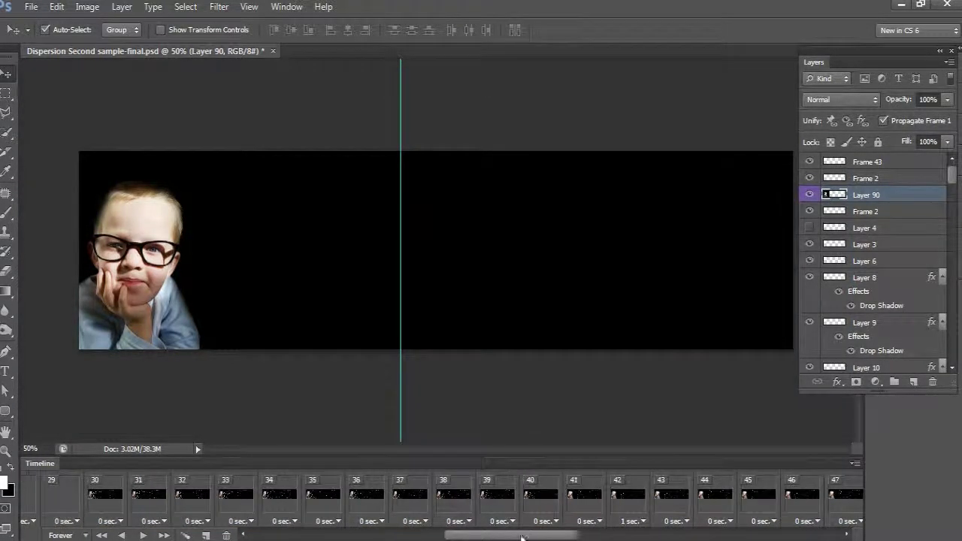
left_click(582, 496, "shift")
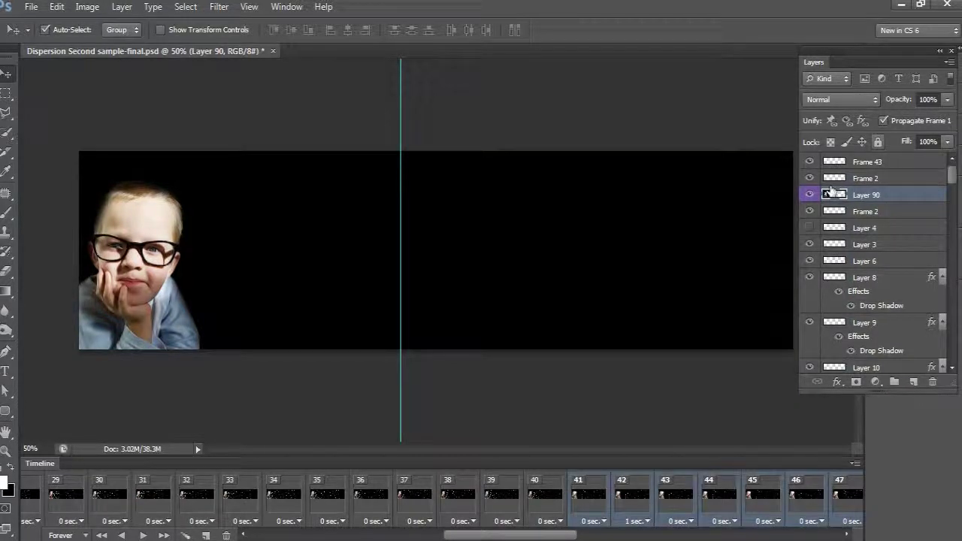
left_click(809, 195)
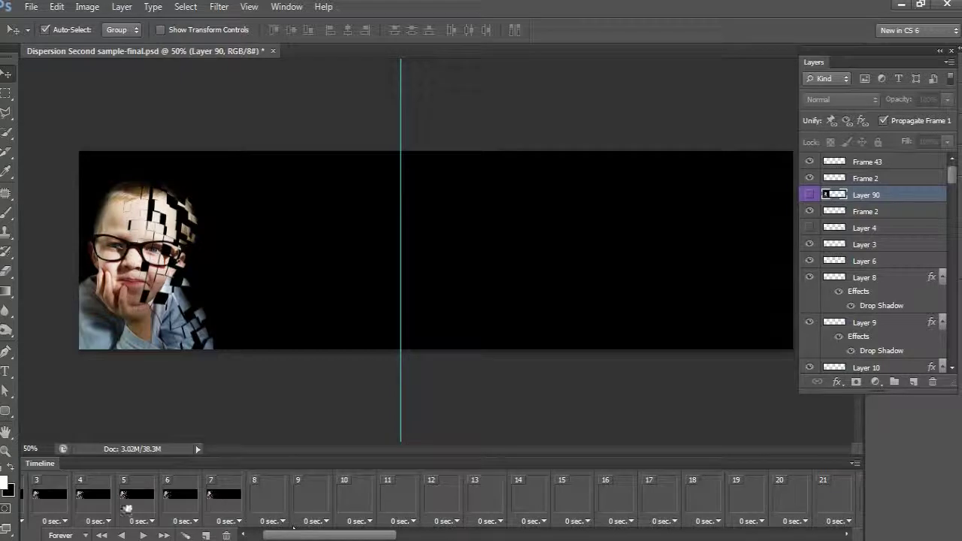
left_click(54, 502)
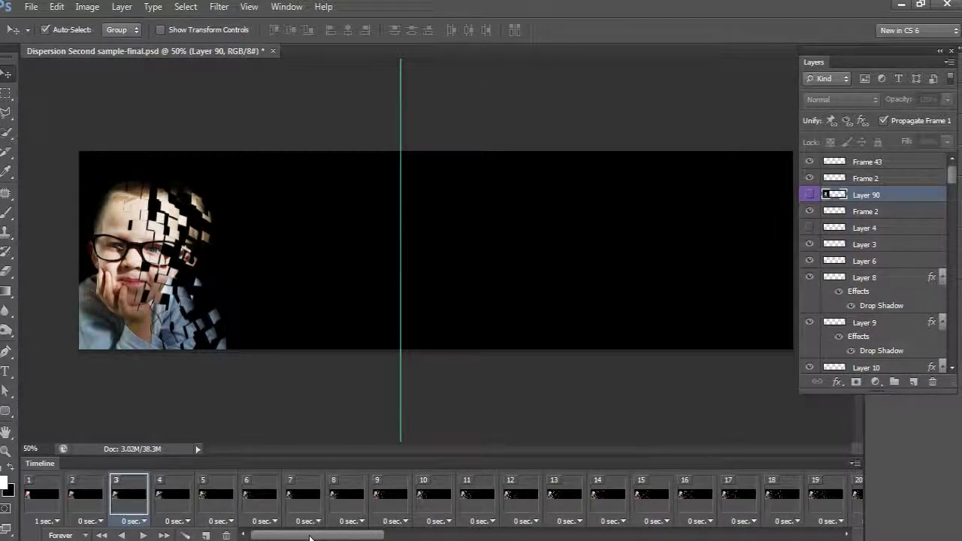
left_click(51, 500)
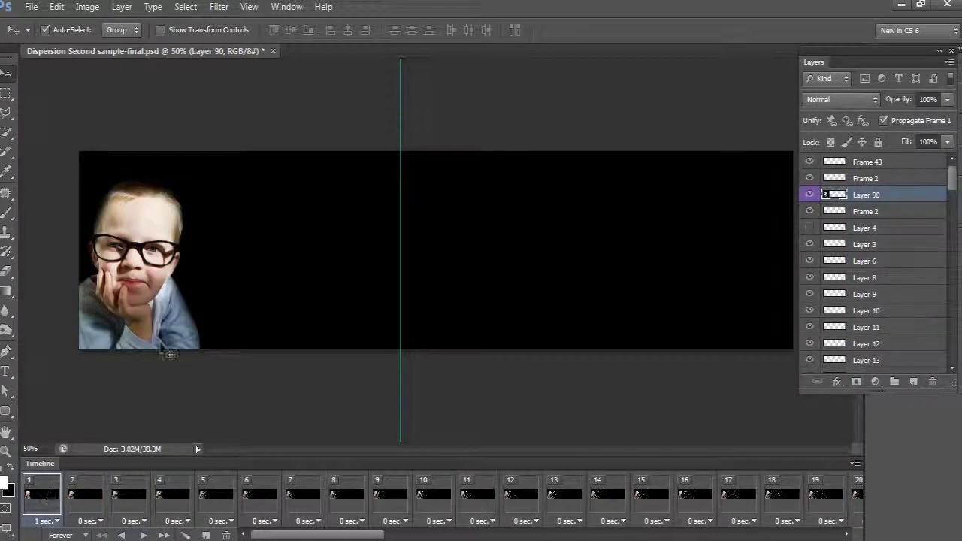
Preview frames 2 through 11 to watch the portrait scatter into tiles, then pick the Rectangular Marquee.
left_click(90, 498)
left_click(133, 497)
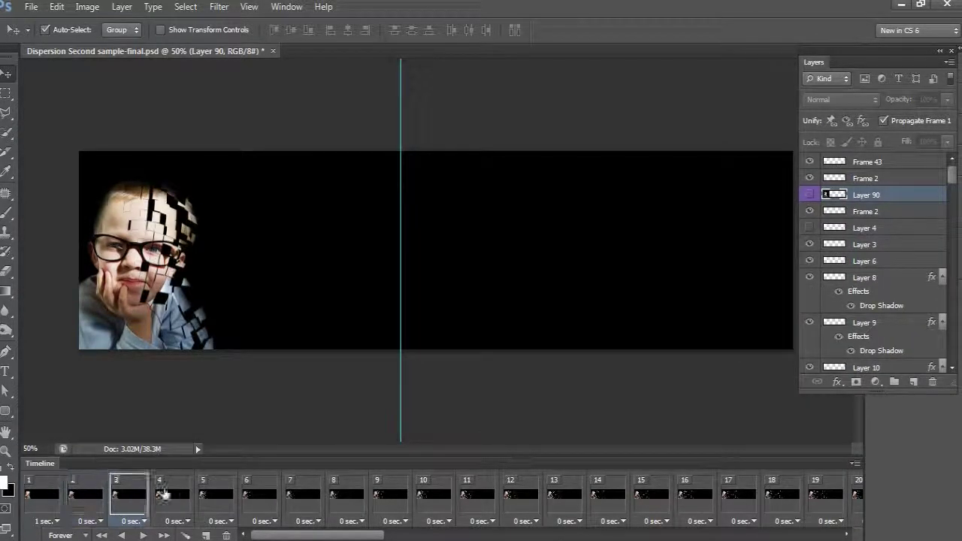
left_click(166, 495)
left_click(235, 502)
left_click(260, 500)
left_click(305, 499)
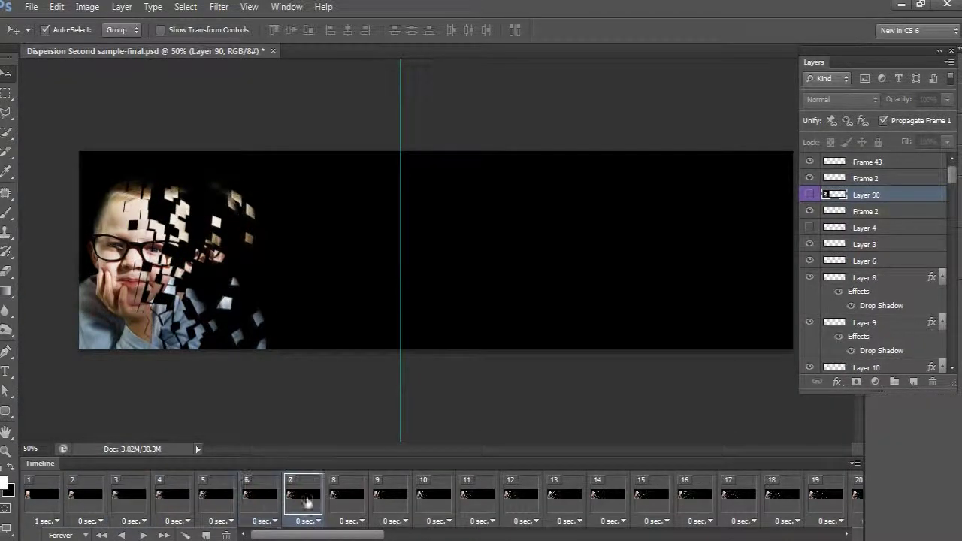
left_click(347, 499)
left_click(392, 502)
left_click(437, 503)
left_click(473, 499)
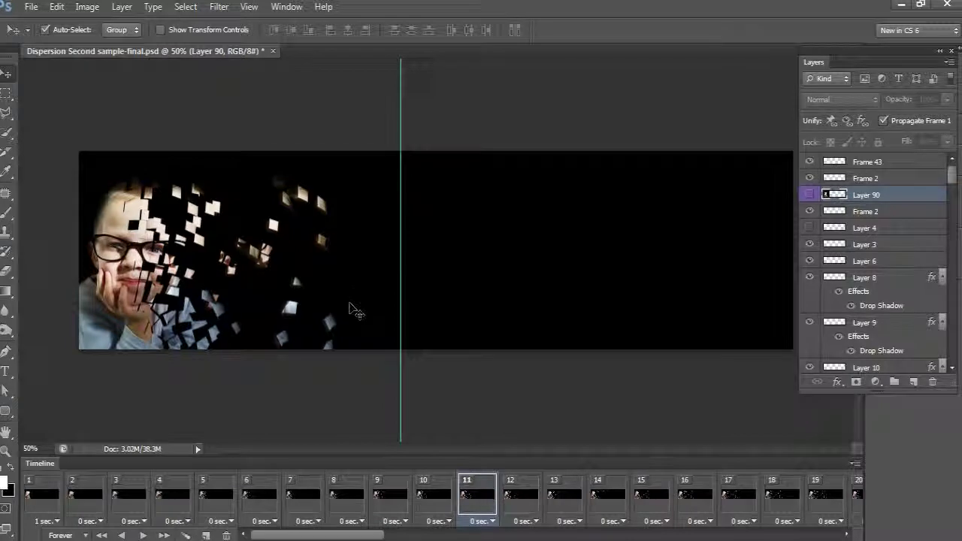
key("m")
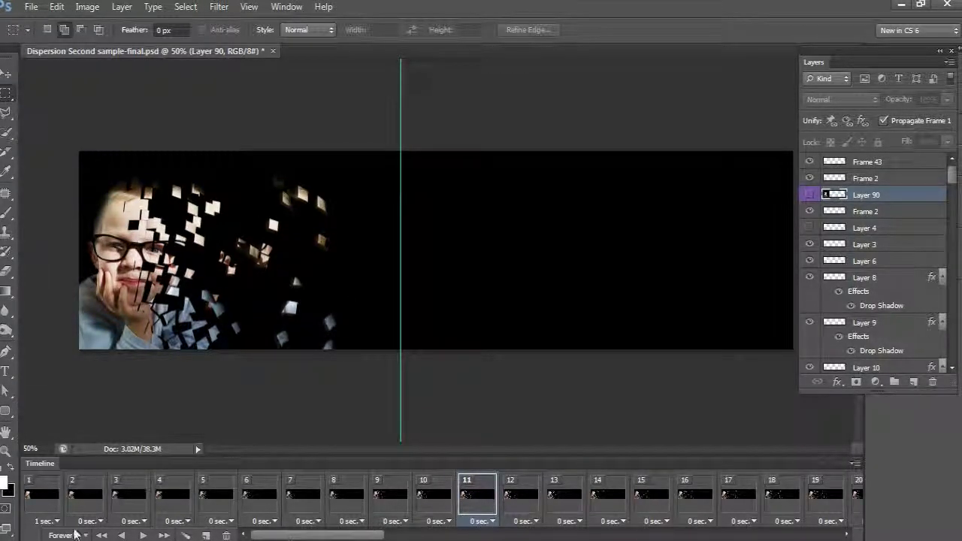
On frame 1, crop the canvas from the left edge to the guide, then deselect.
left_click(42, 495)
left_click_drag(78, 146, 402, 377)
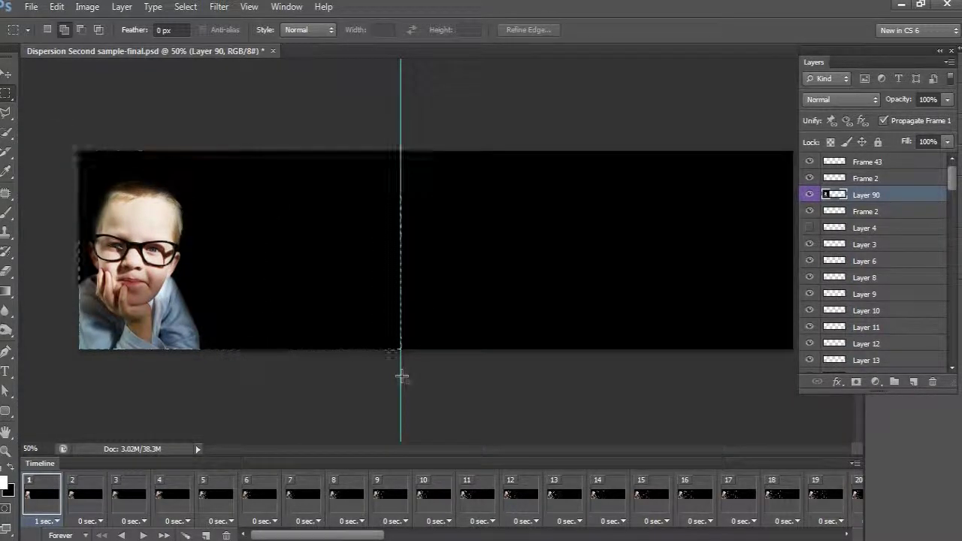
key("alt+i")
key("p")
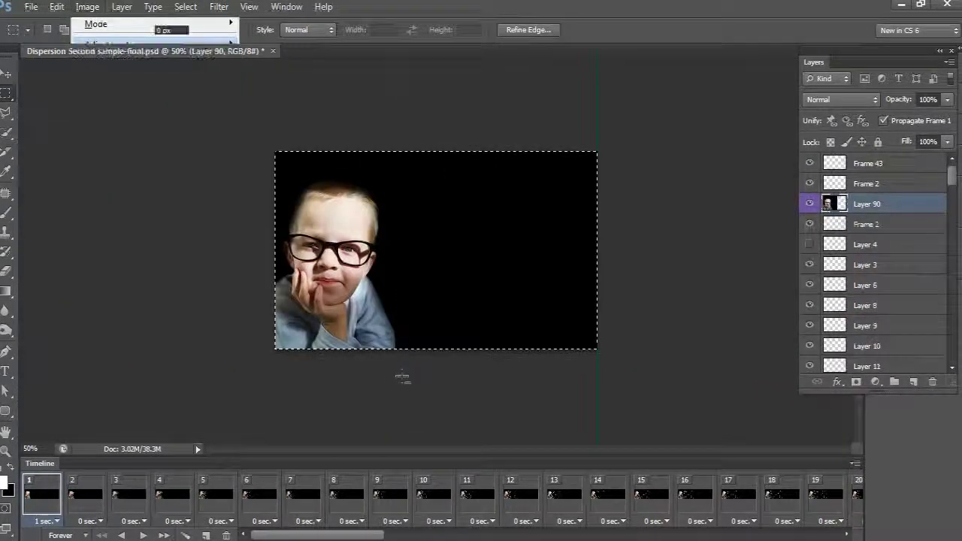
key("ctrl+d")
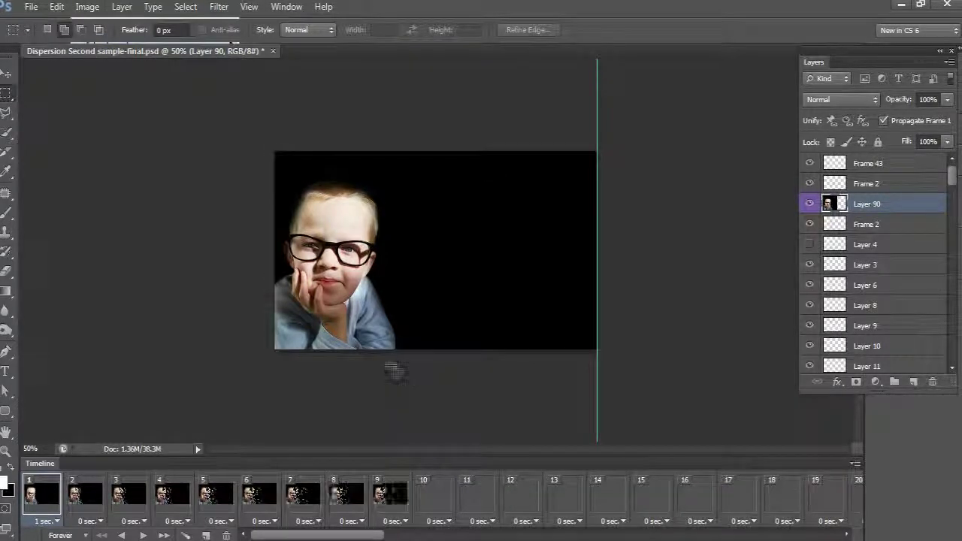